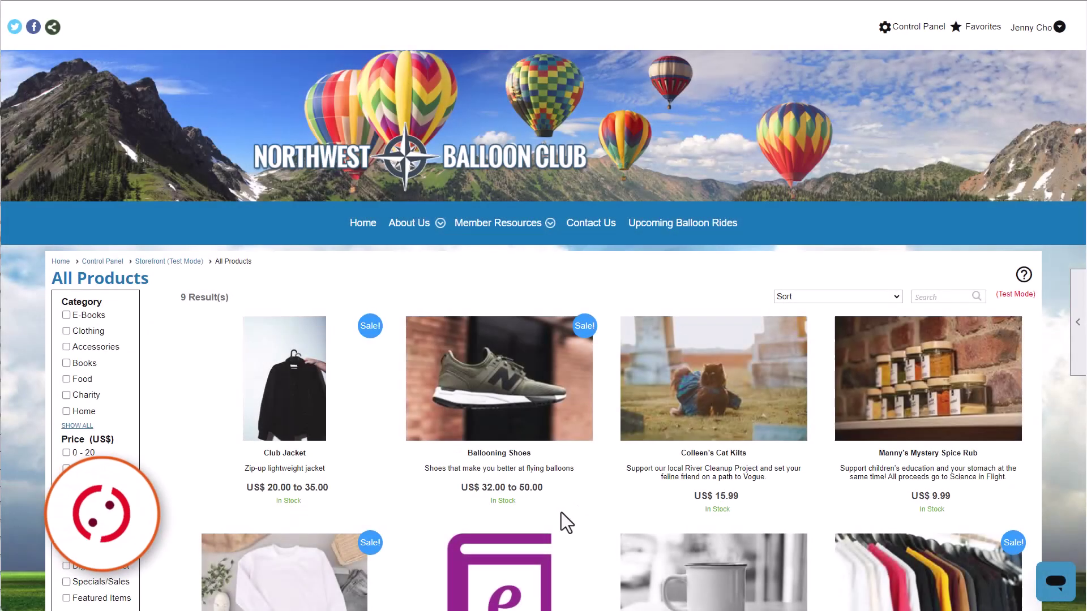
Step: Put a Club Jacket in size XS - Black in the cart, declining the monogram add-on
{"action": "left_click", "coordinate": [328, 418]}
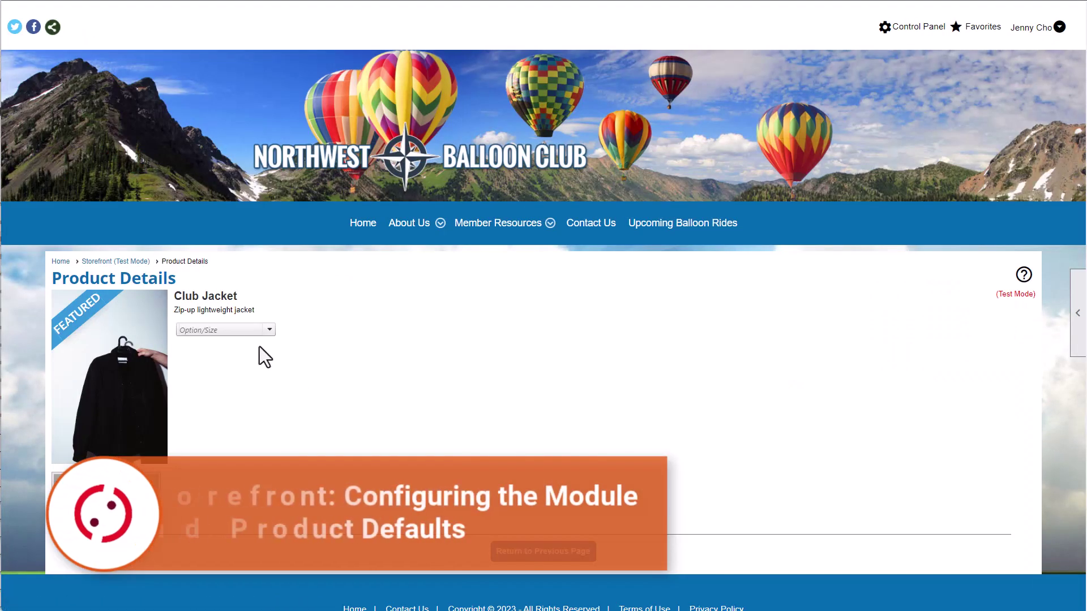
{"action": "left_click", "coordinate": [249, 334]}
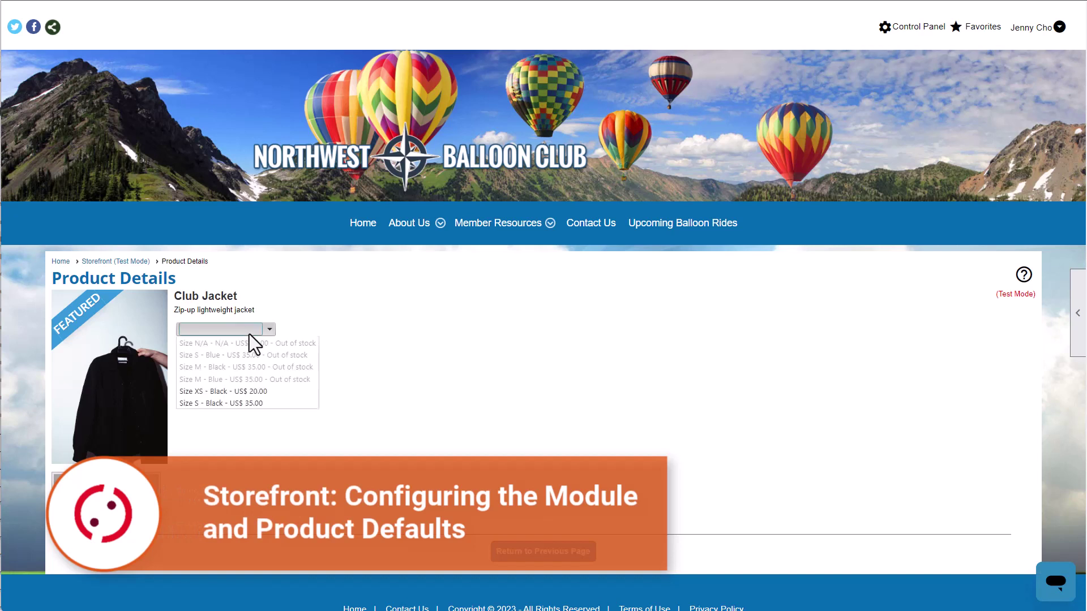
{"action": "left_click", "coordinate": [255, 392]}
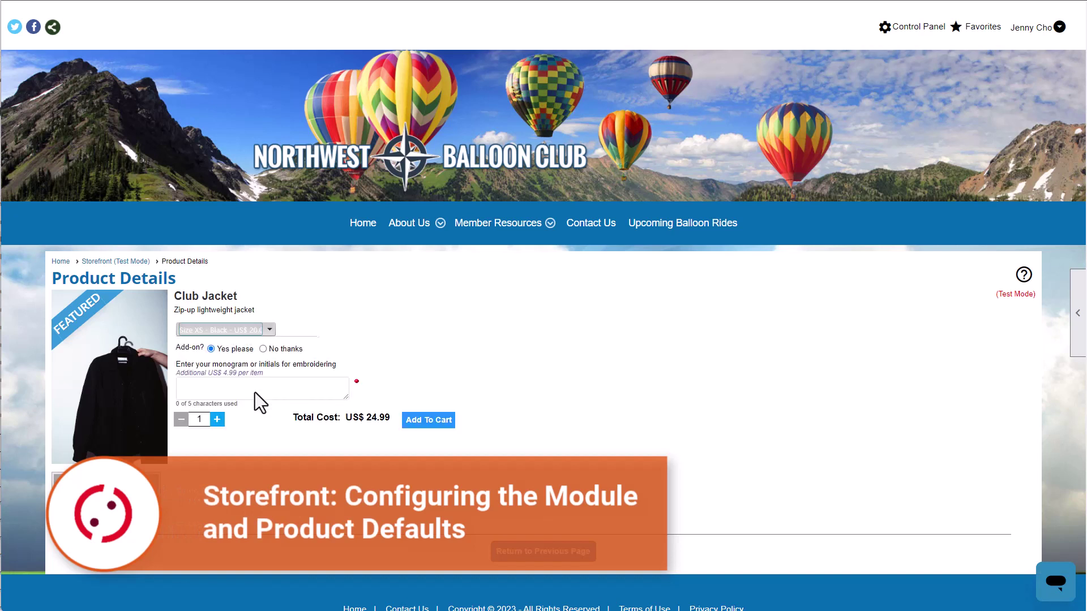
{"action": "left_click", "coordinate": [266, 350]}
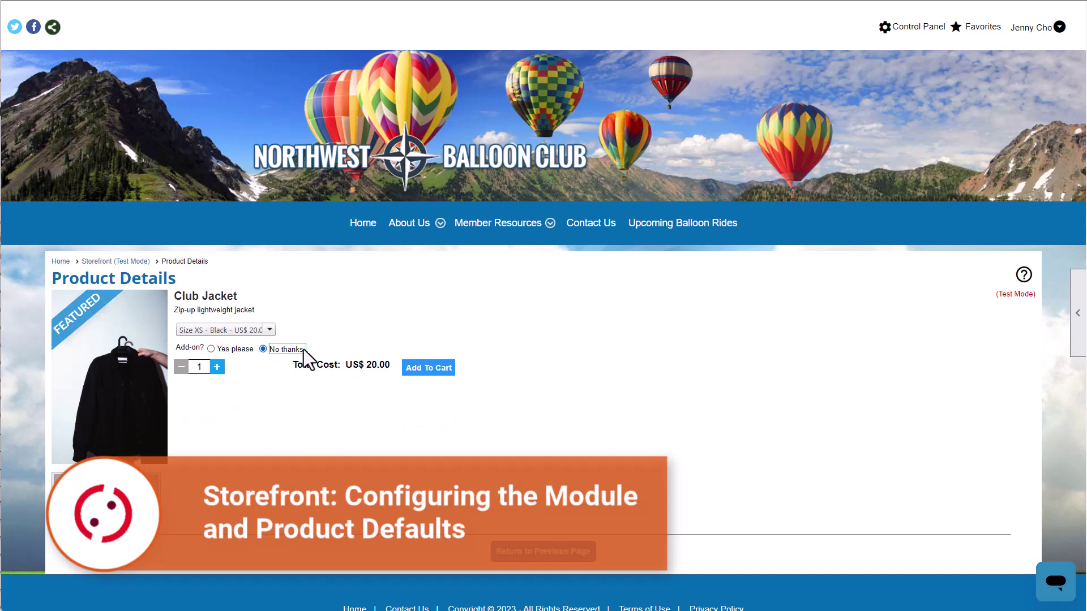
{"action": "left_click", "coordinate": [440, 367]}
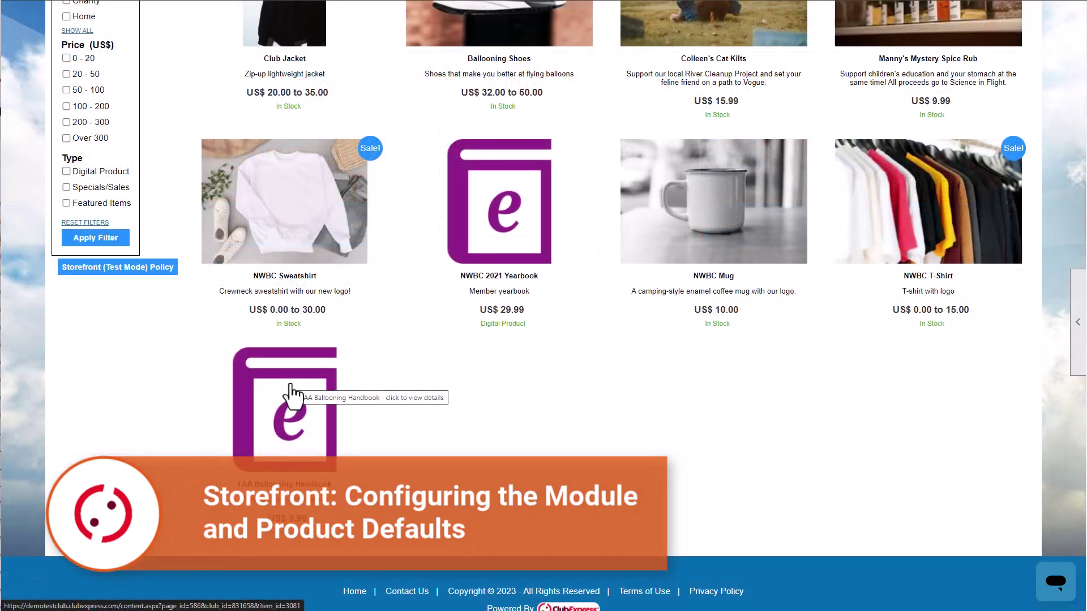
Step: Add the FAA Ballooning Handbook and continue the checkout past the Shipping Info step
{"action": "left_click", "coordinate": [293, 392]}
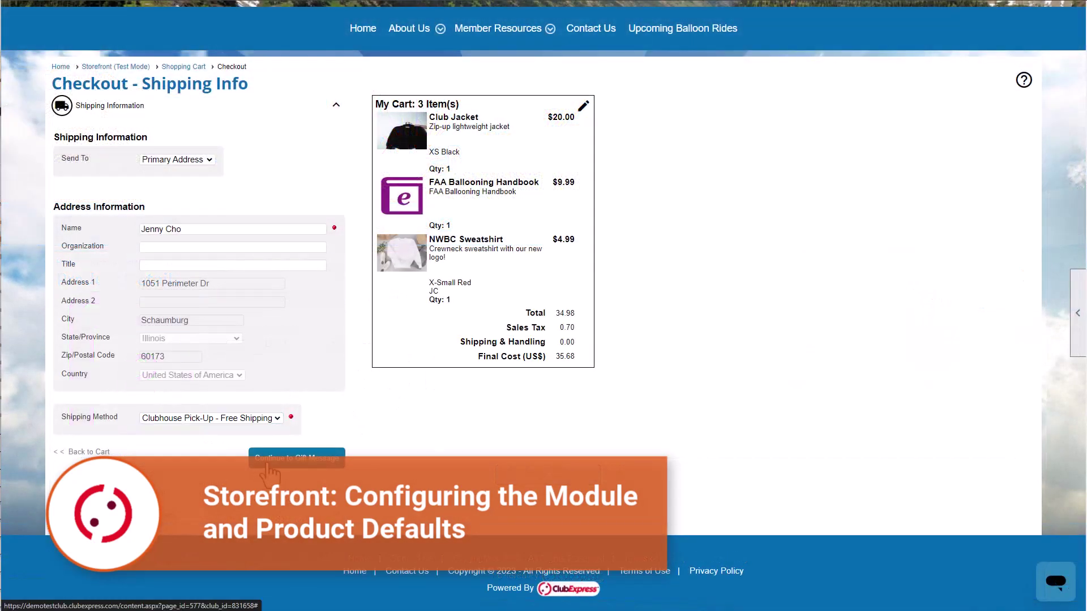
{"action": "scroll", "coordinate": [271, 471], "scroll_direction": "up", "scroll_amount": 2}
{"action": "left_click", "coordinate": [270, 472]}
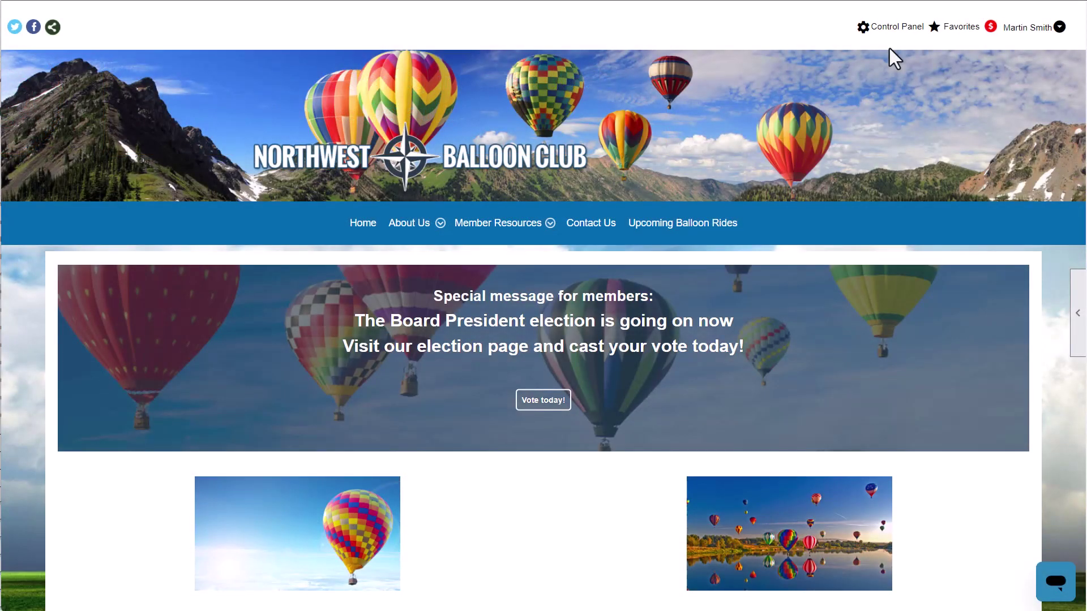
Step: Set the Storefront module's status to Active under Control Panel > Money > Configure and save it
{"action": "left_click", "coordinate": [890, 30]}
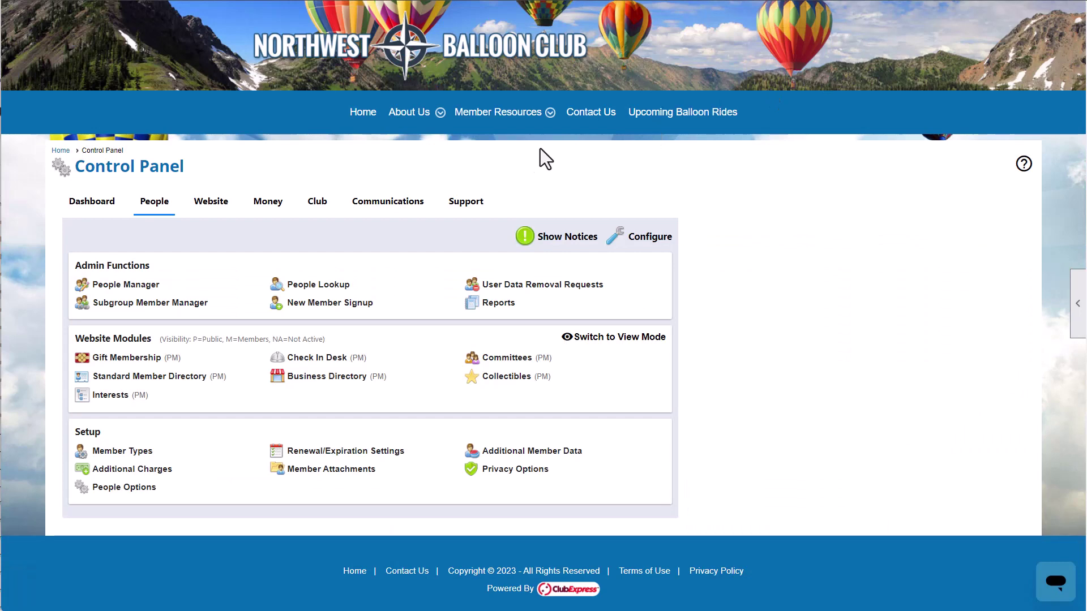
{"action": "left_click", "coordinate": [272, 205]}
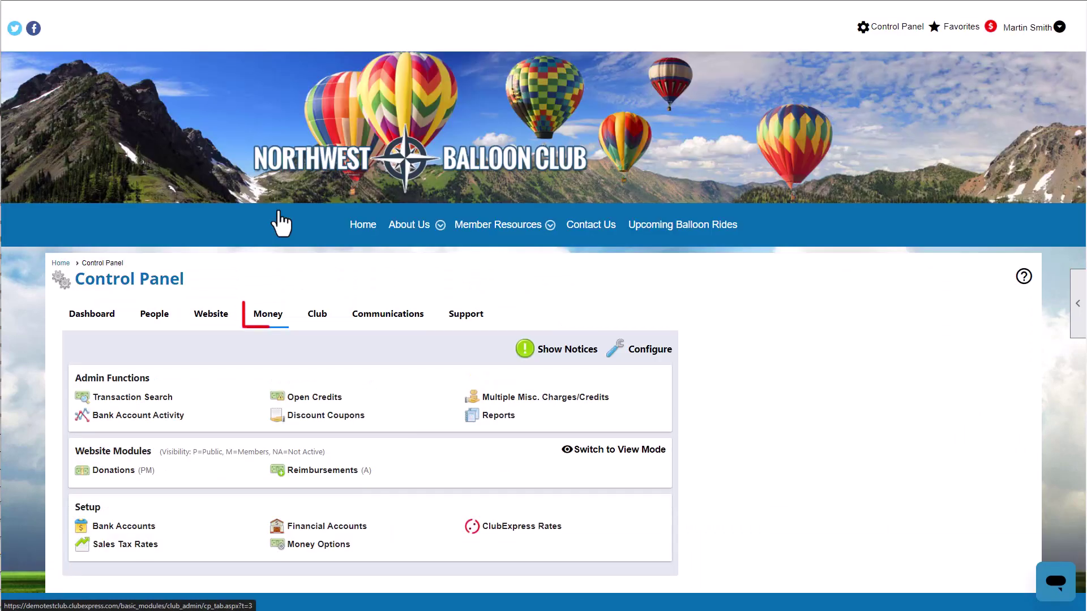
{"action": "left_click", "coordinate": [651, 353]}
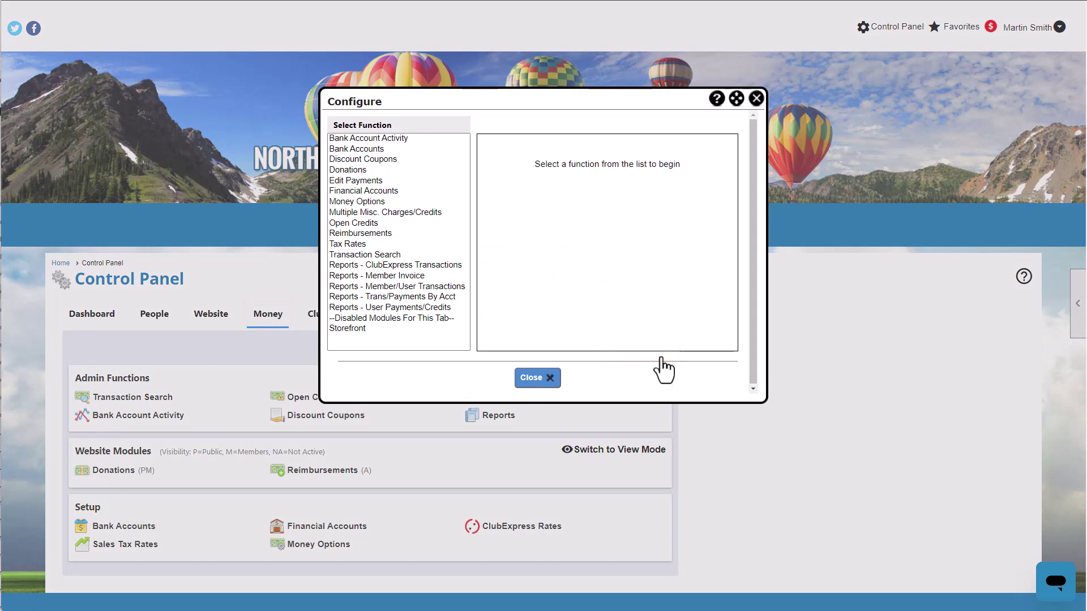
{"action": "left_click", "coordinate": [345, 329]}
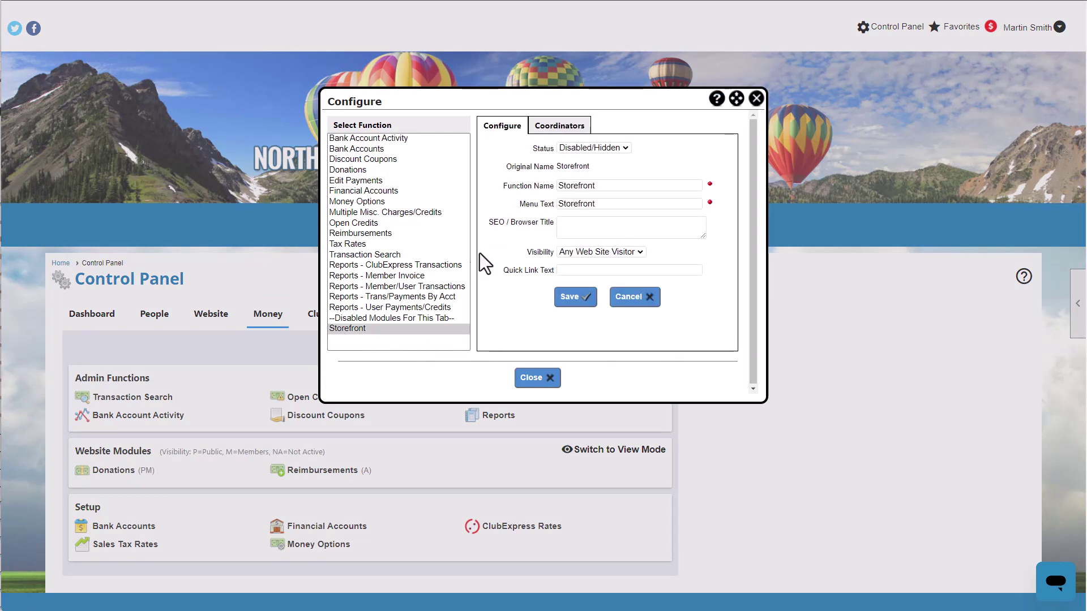
{"action": "left_click", "coordinate": [600, 148]}
{"action": "left_click", "coordinate": [596, 164]}
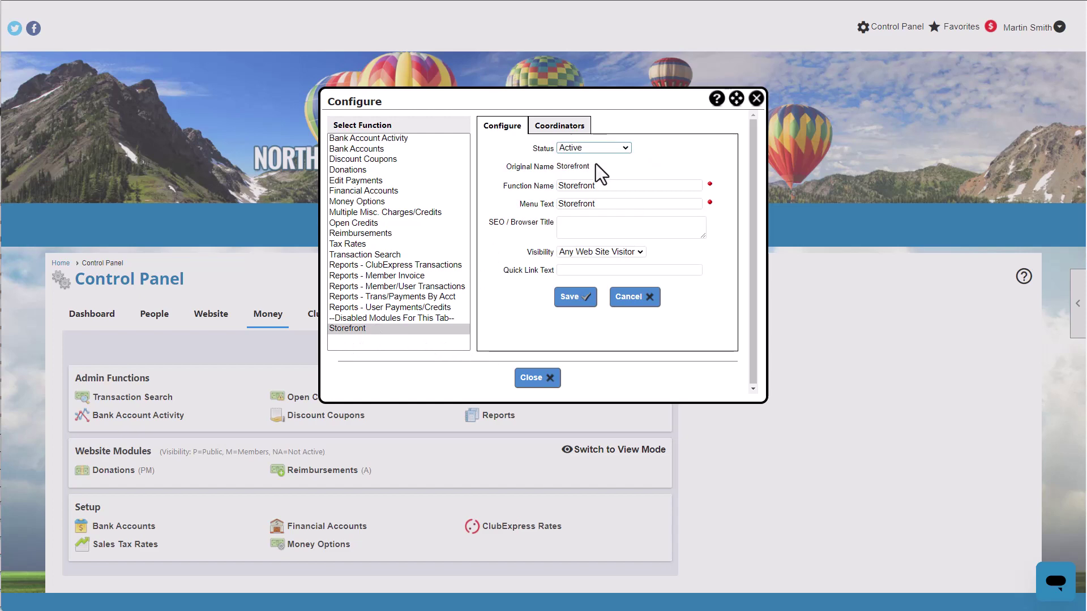
{"action": "left_click", "coordinate": [581, 301]}
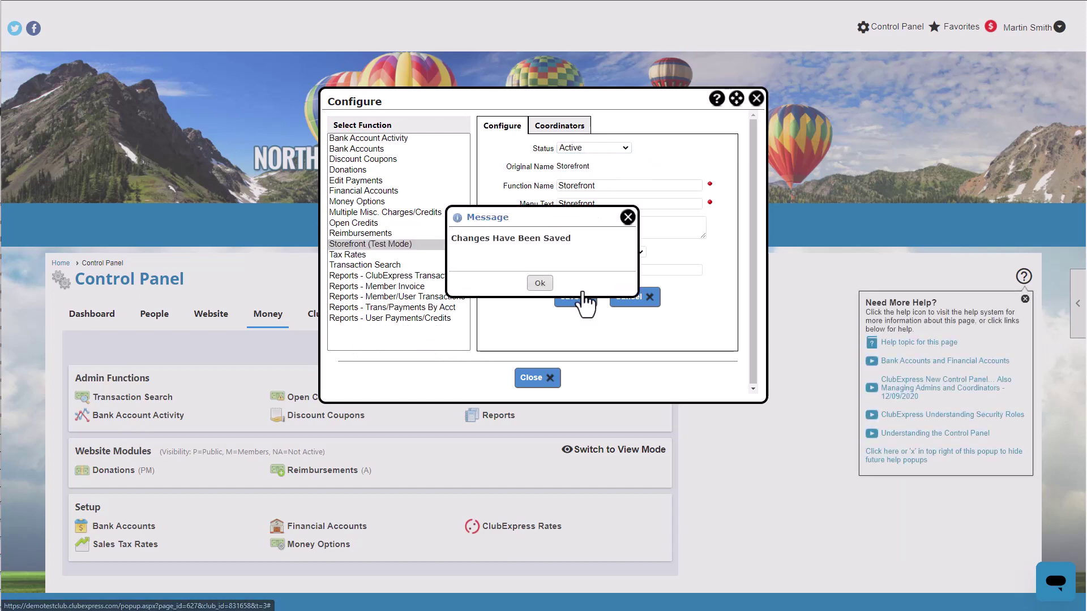
{"action": "left_click", "coordinate": [538, 286]}
{"action": "left_click", "coordinate": [536, 378]}
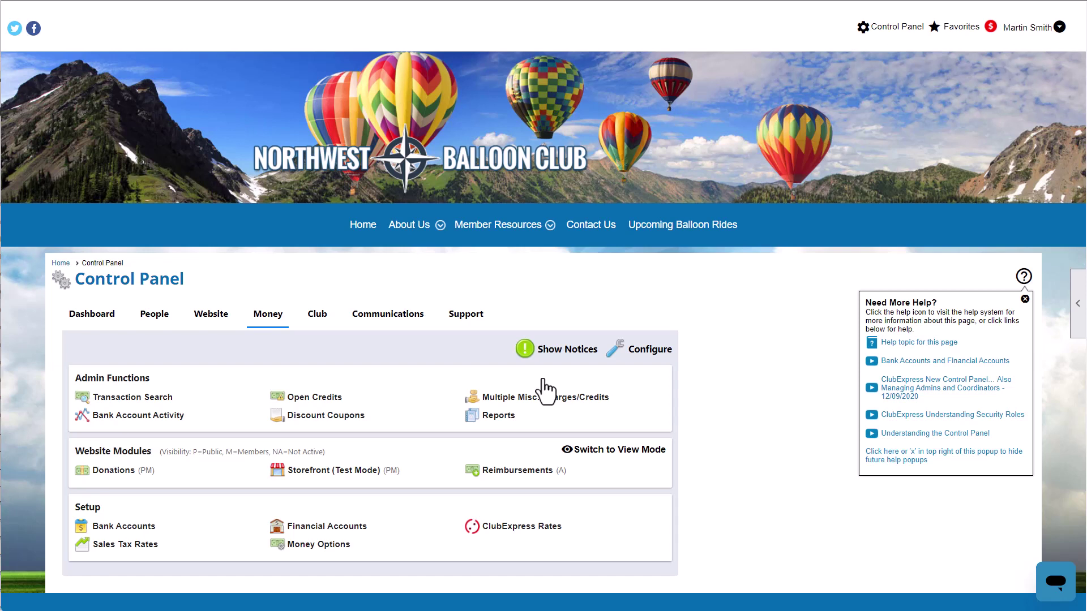
Step: Open Storefront (Test Mode) from Website Modules to reach the Product Manager
{"action": "left_click", "coordinate": [364, 482]}
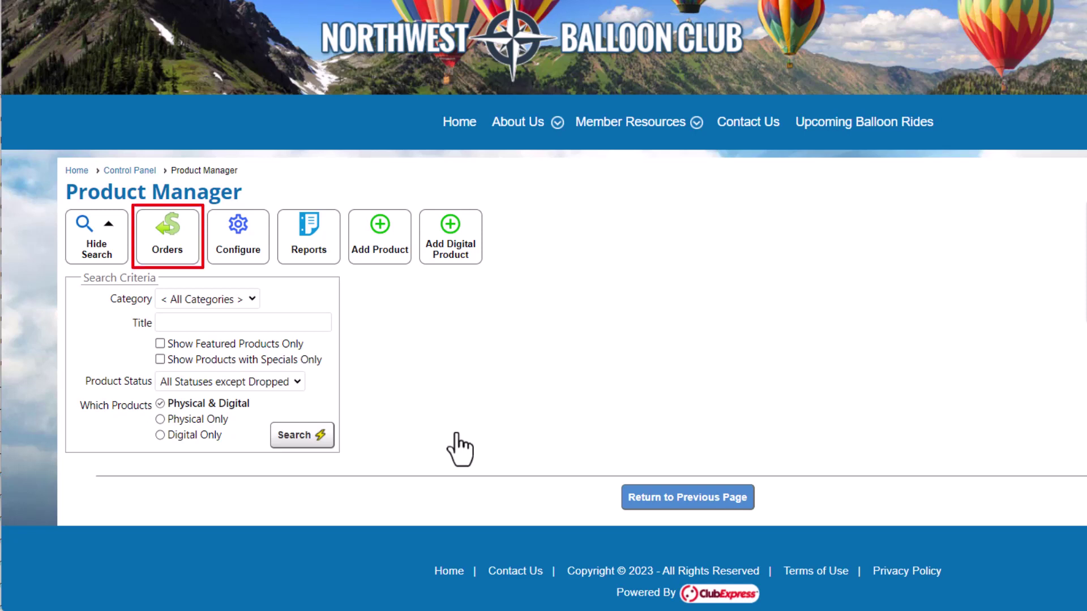
{"action": "left_click", "coordinate": [178, 258]}
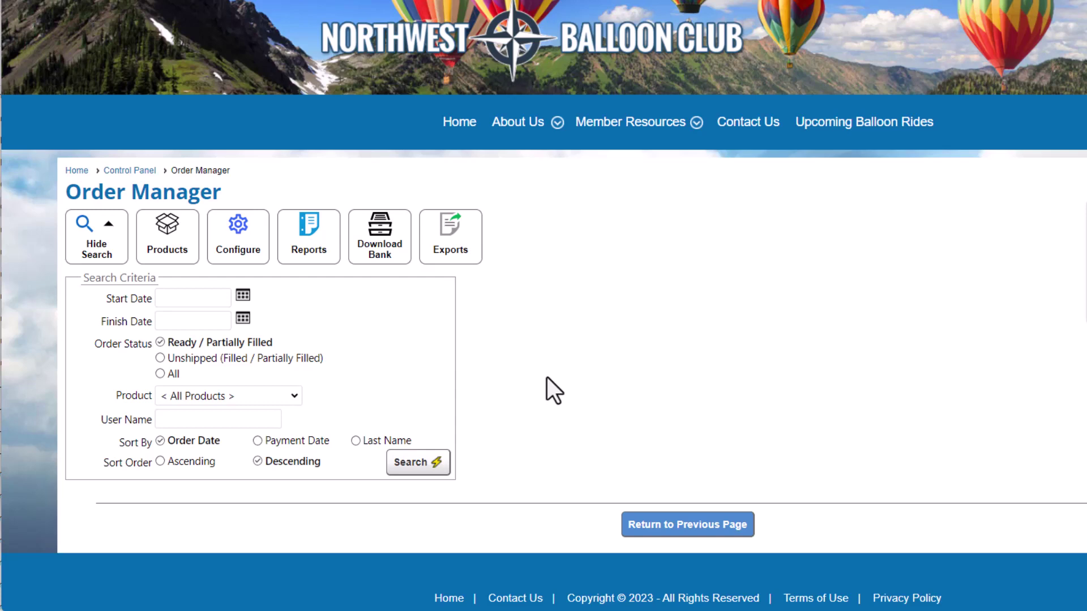
{"action": "left_click", "coordinate": [190, 262]}
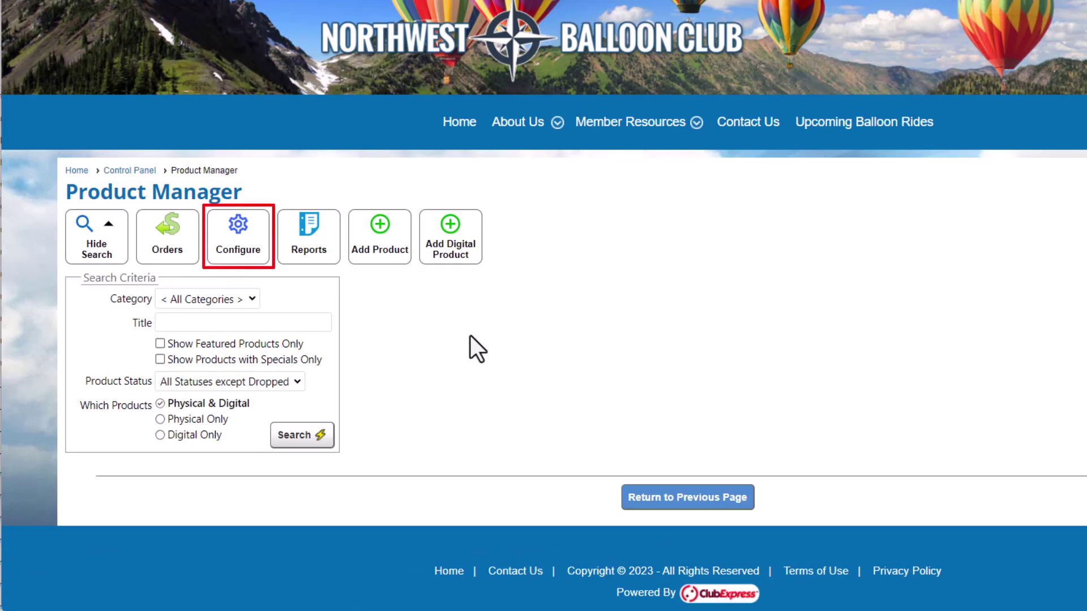
Step: In Storefront Options, set Default Product Sort Order to Date Added (Newest to Oldest)
{"action": "left_click", "coordinate": [260, 253]}
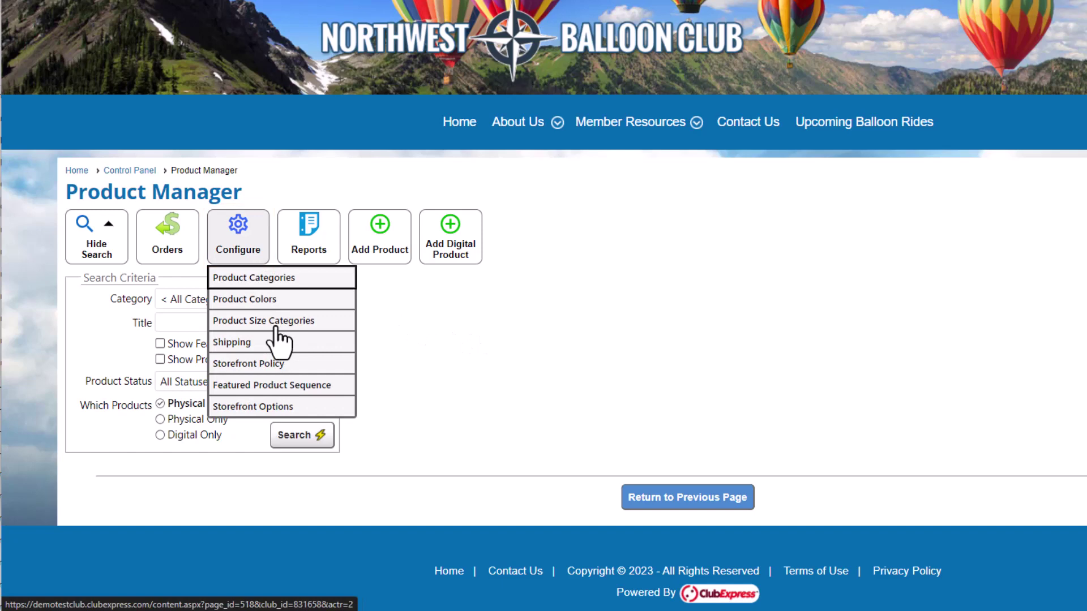
{"action": "left_click", "coordinate": [280, 411]}
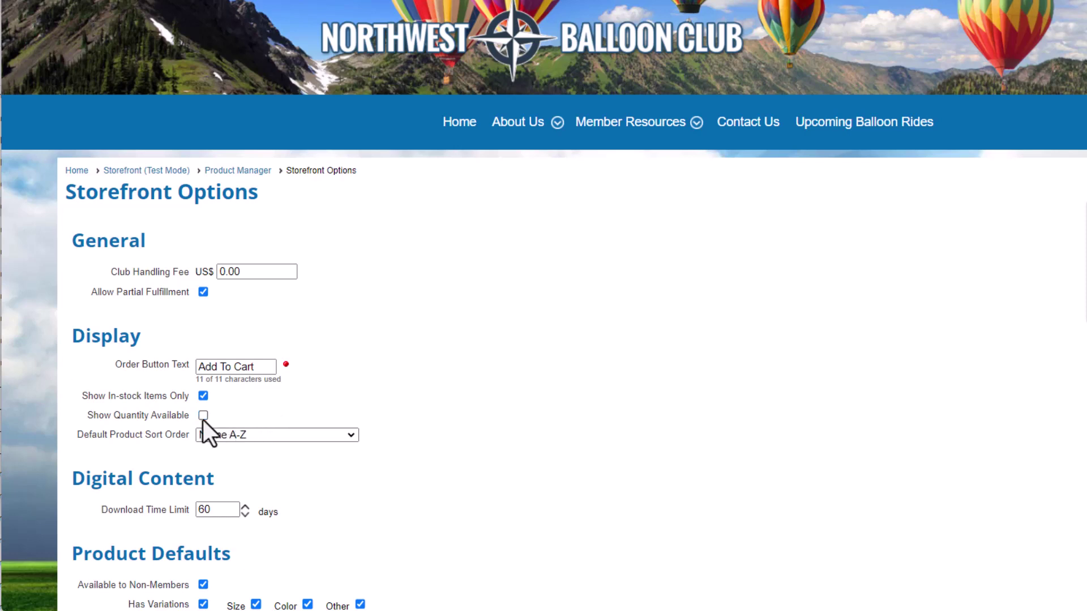
{"action": "left_click", "coordinate": [306, 437]}
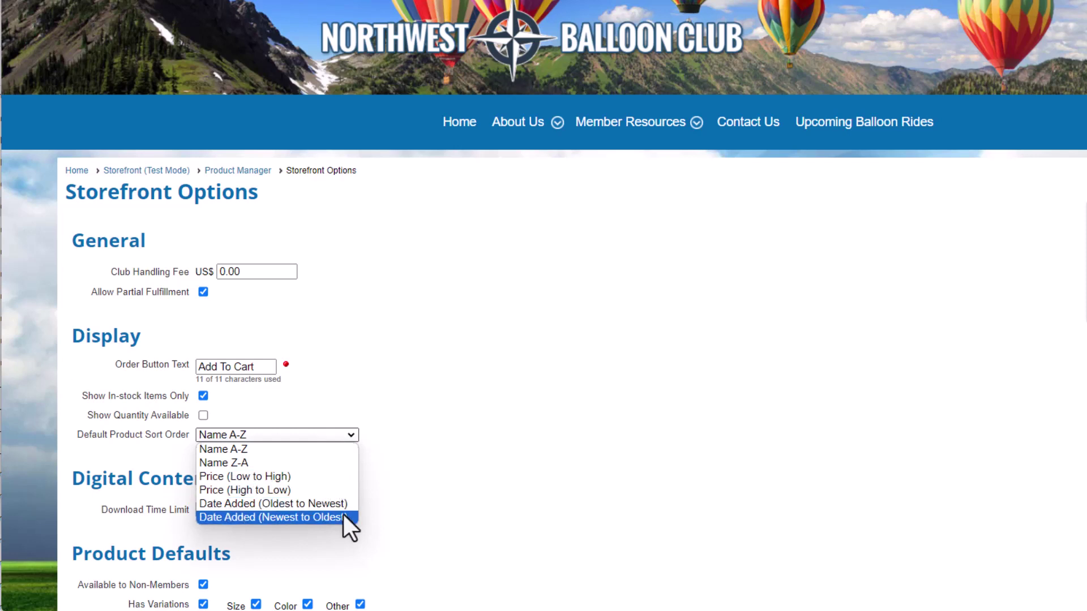
{"action": "left_click", "coordinate": [328, 518]}
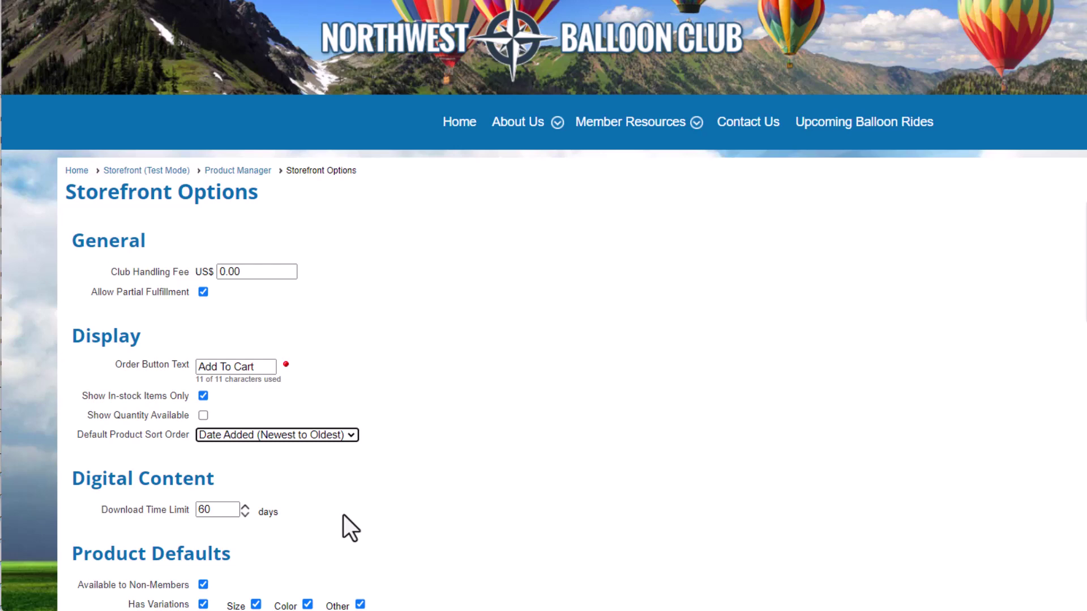
{"action": "scroll", "coordinate": [343, 515], "scroll_direction": "down", "scroll_amount": 5}
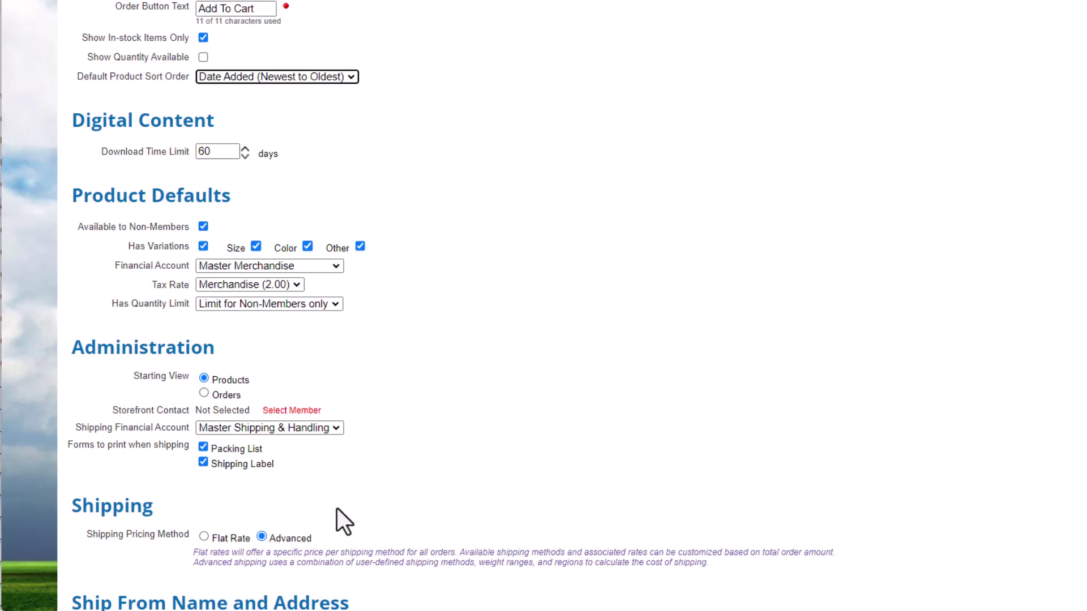
Step: Search the member list and select a member as the Storefront Contact
{"action": "left_click", "coordinate": [292, 417]}
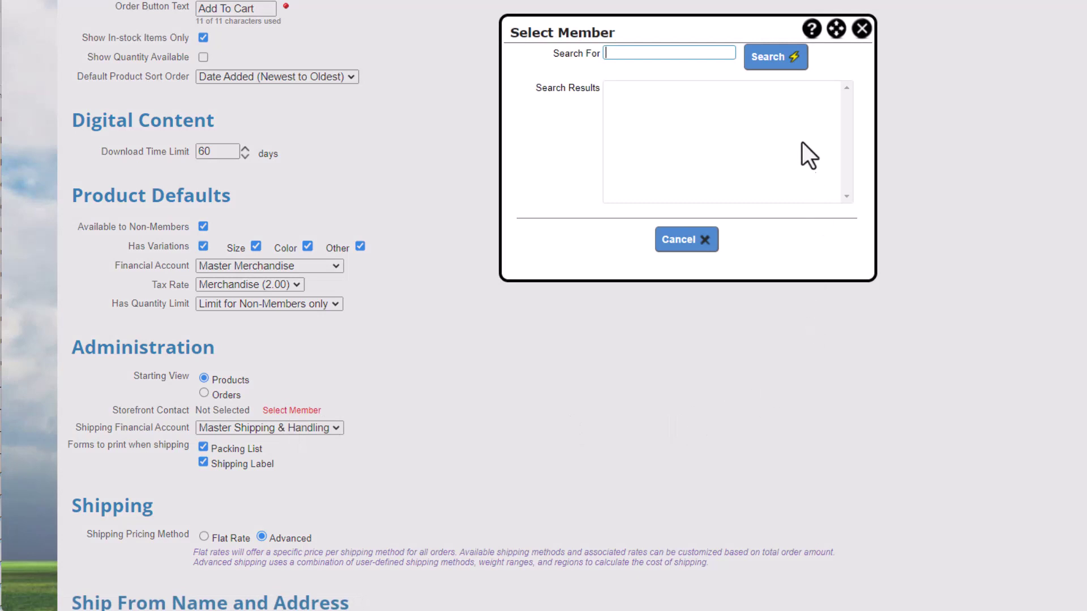
{"action": "left_click", "coordinate": [790, 67]}
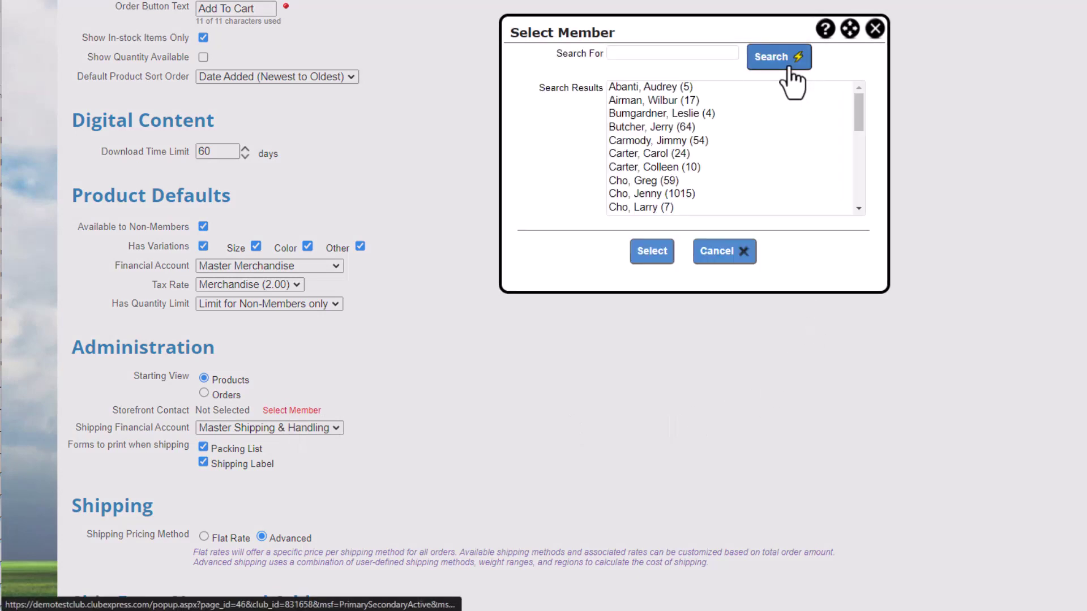
{"action": "left_click", "coordinate": [647, 184]}
{"action": "left_click", "coordinate": [651, 250]}
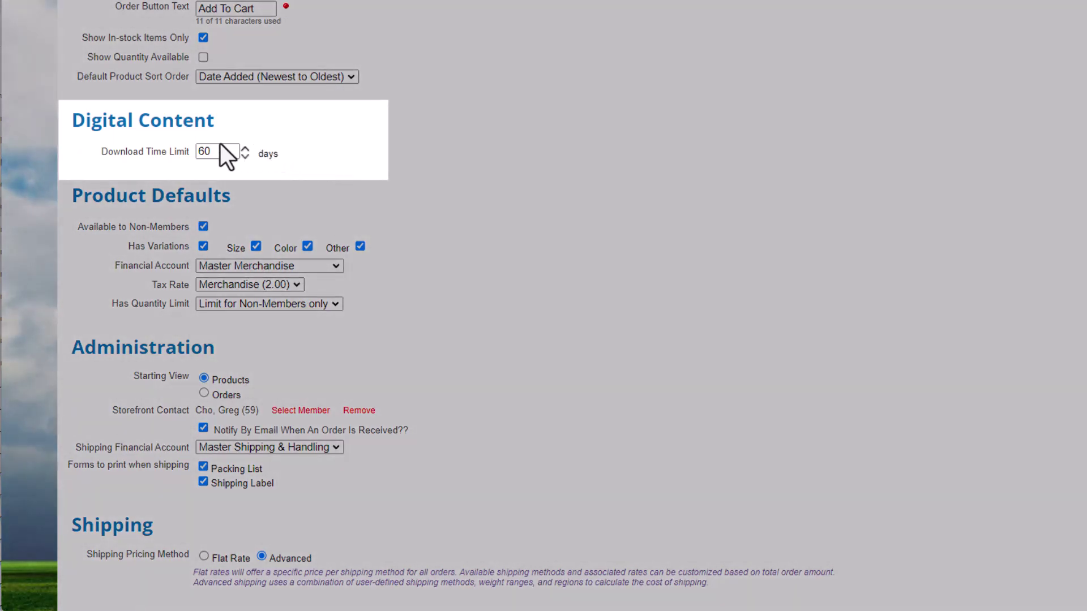
Step: Replace the 60-day Download Time Limit with 14 days
{"action": "left_click_drag", "start_coordinate": [214, 151], "coordinate": [175, 152]}
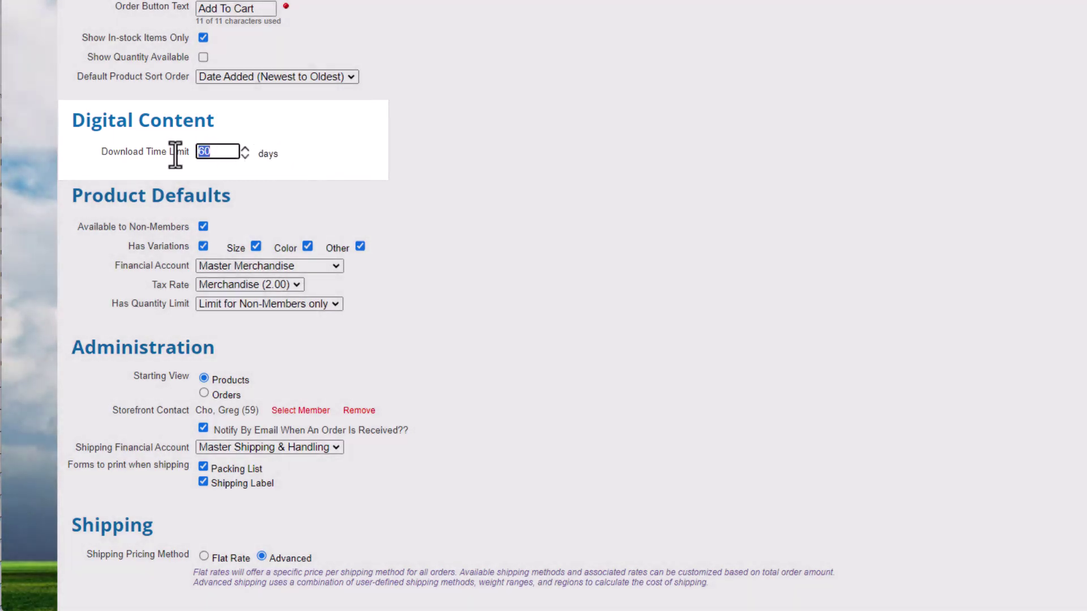
{"action": "type", "text": "14"}
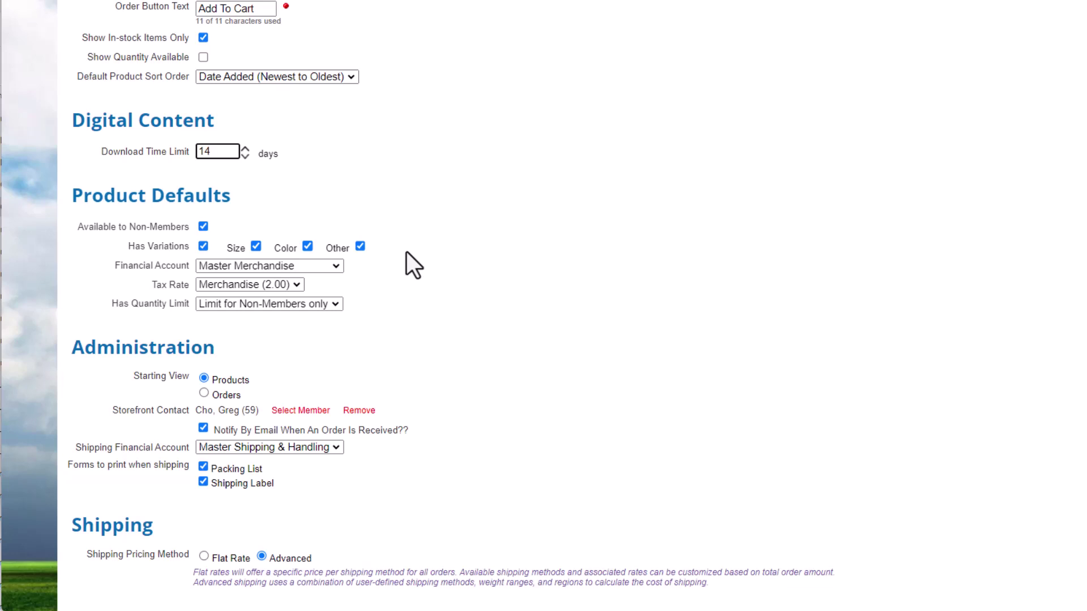
{"action": "left_click", "coordinate": [407, 253]}
{"action": "scroll", "coordinate": [406, 252], "scroll_direction": "up", "scroll_amount": 3}
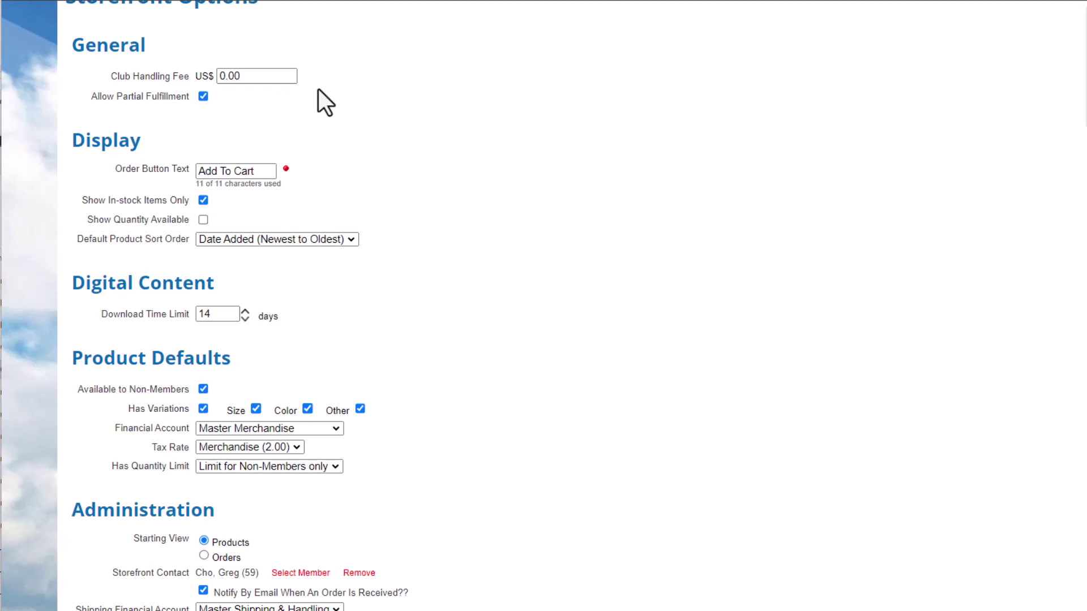
{"action": "scroll", "coordinate": [442, 521], "scroll_direction": "down", "scroll_amount": 6}
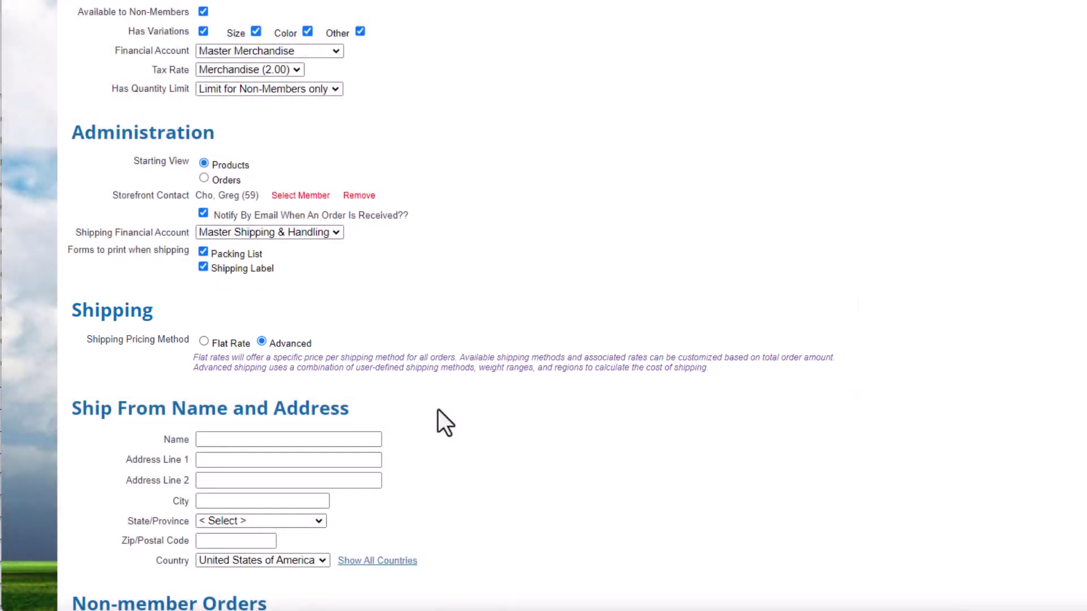
Step: Tick Require E-mail Address for non-member orders and save the Storefront Options
{"action": "scroll", "coordinate": [438, 409], "scroll_direction": "down", "scroll_amount": 4}
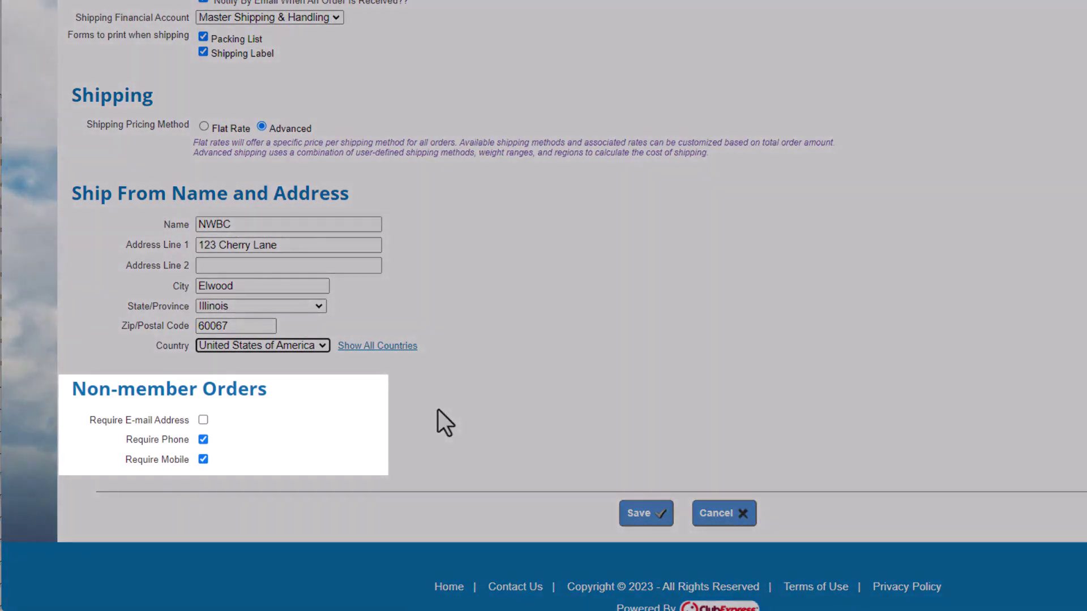
{"action": "left_click", "coordinate": [203, 421]}
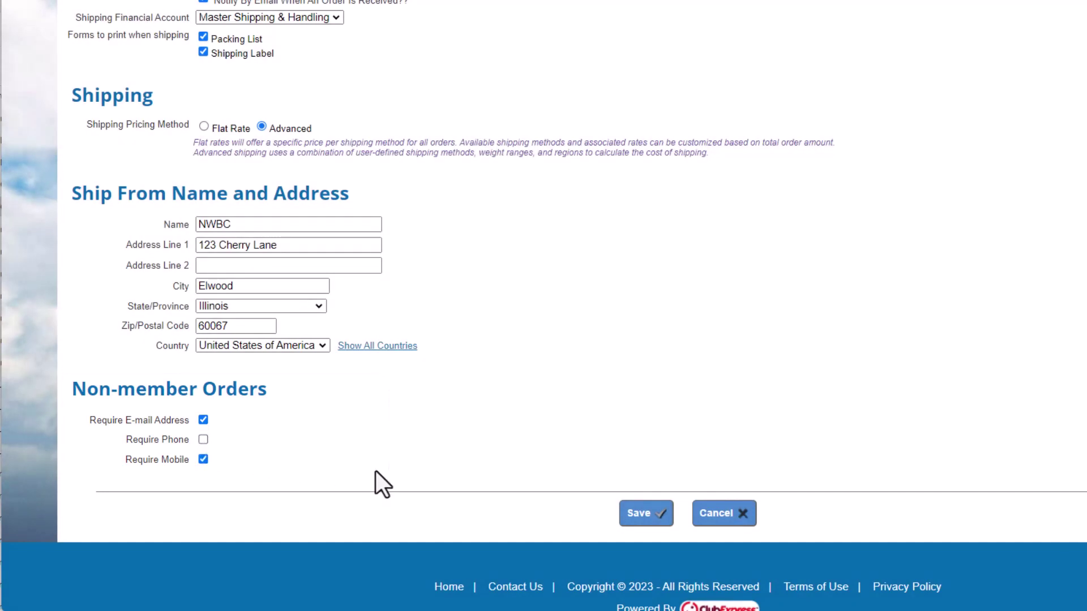
{"action": "left_click", "coordinate": [636, 514]}
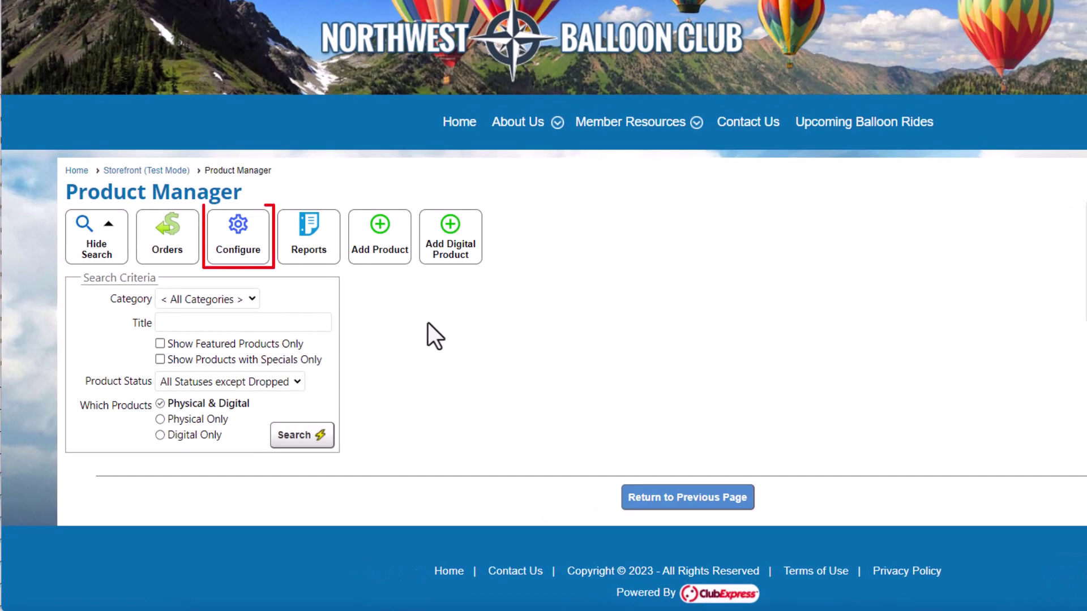
Step: Create and save a product category 'Home' with Visibility set to All, then return to the Product Manager
{"action": "left_click", "coordinate": [261, 262]}
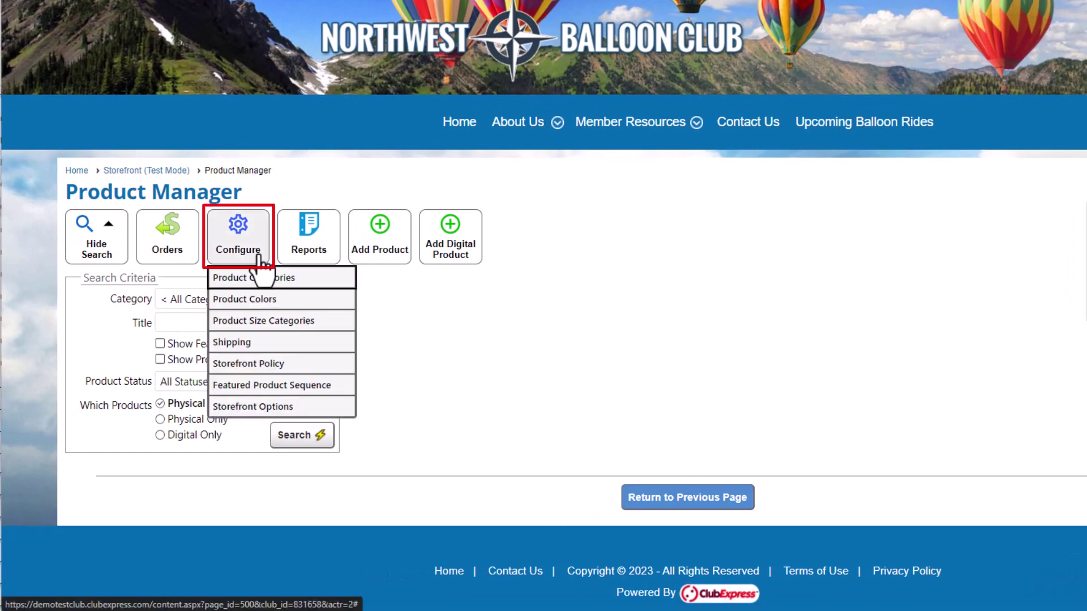
{"action": "left_click", "coordinate": [325, 279]}
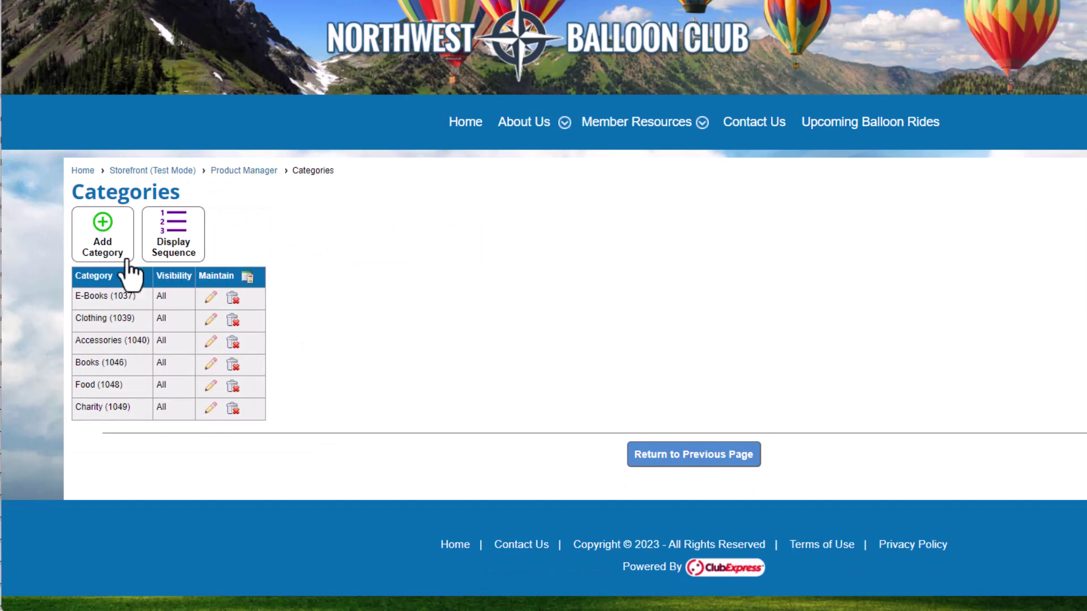
{"action": "left_click", "coordinate": [106, 254]}
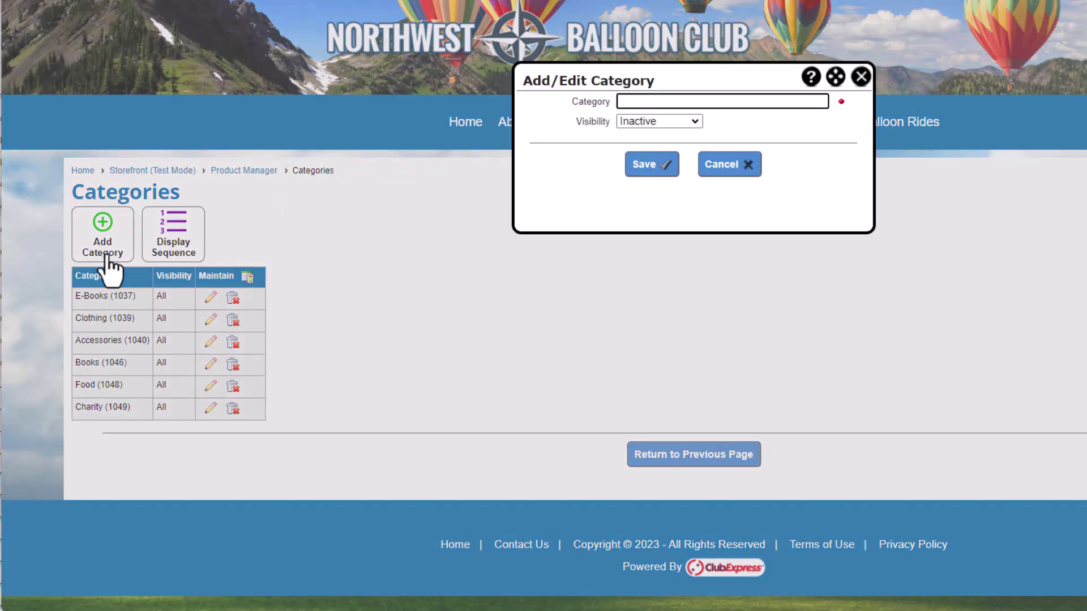
{"action": "type", "text": "Home"}
{"action": "left_click", "coordinate": [644, 126]}
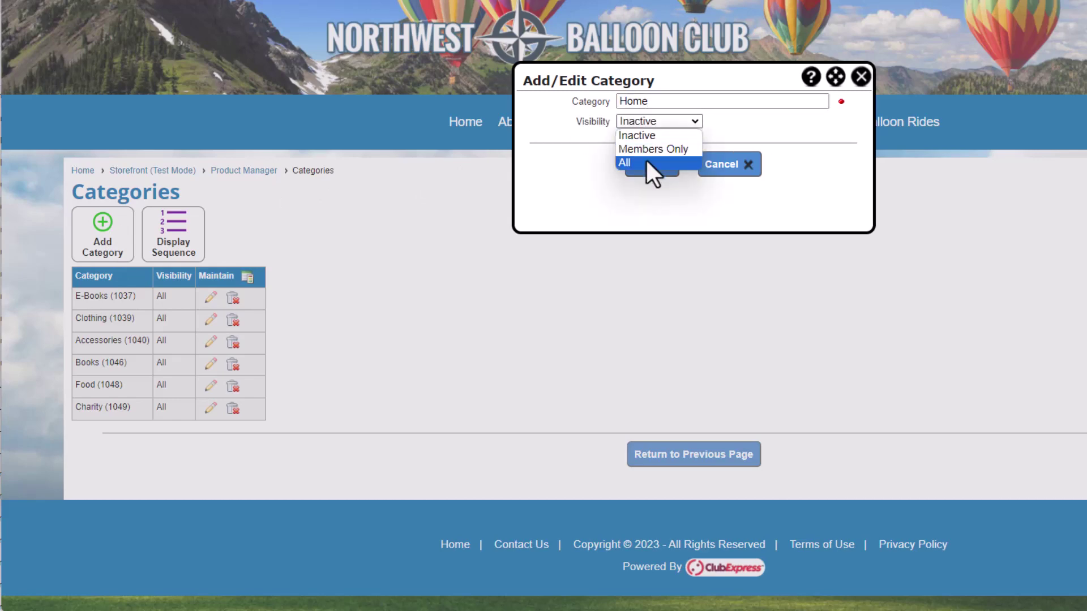
{"action": "left_click", "coordinate": [646, 163]}
{"action": "left_click", "coordinate": [647, 165]}
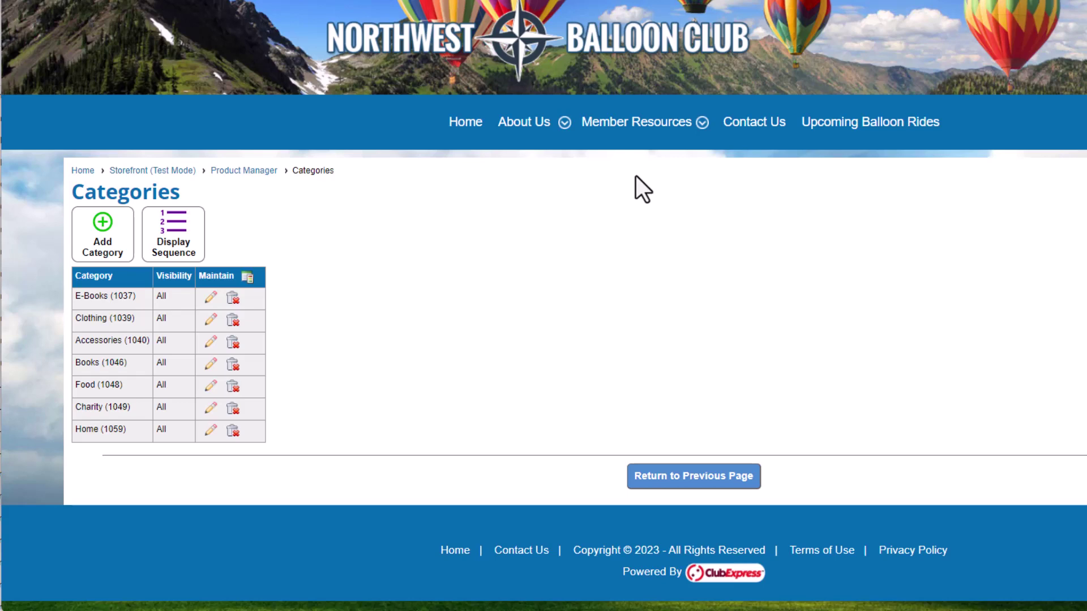
{"action": "left_click", "coordinate": [698, 481]}
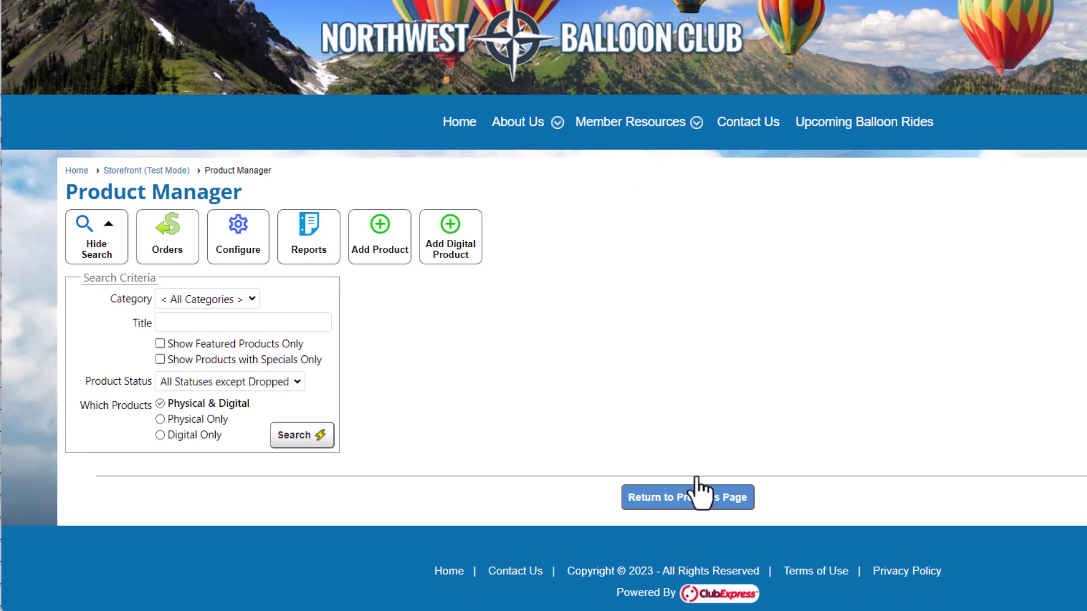
Step: Save 'Yellow' as a new entry under Product Colors, then return to the Product Manager
{"action": "mouse_move", "coordinate": [237, 257]}
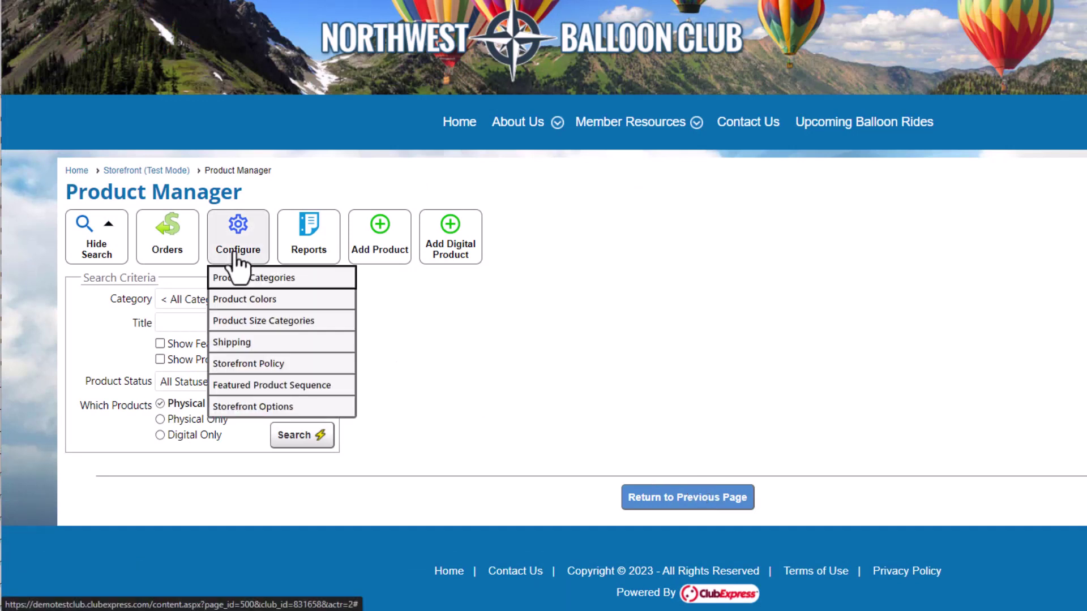
{"action": "left_click", "coordinate": [327, 306]}
{"action": "left_click", "coordinate": [98, 251]}
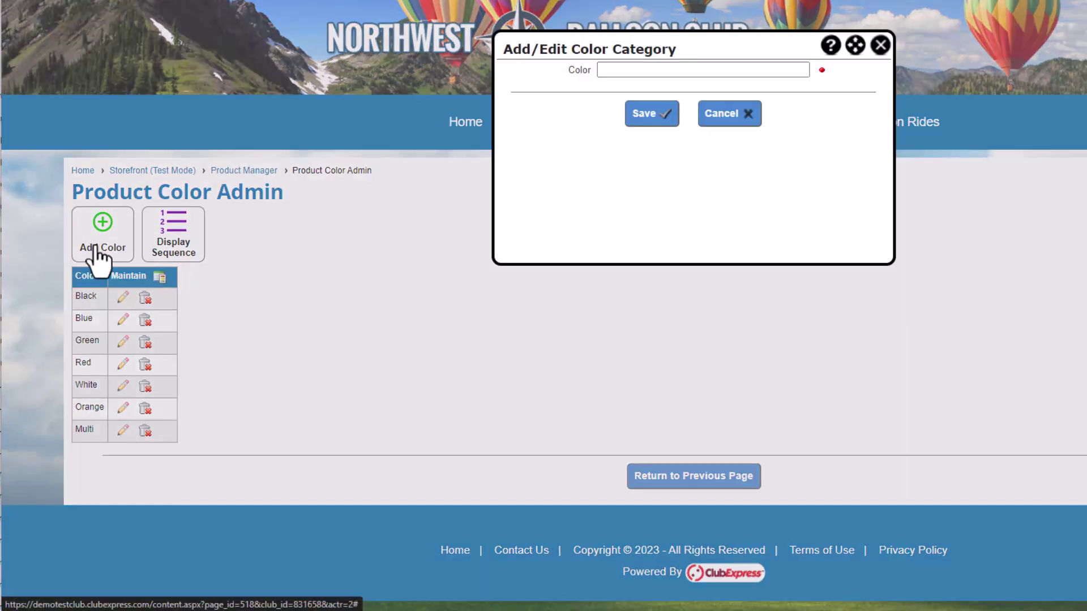
{"action": "type", "text": "Yellow"}
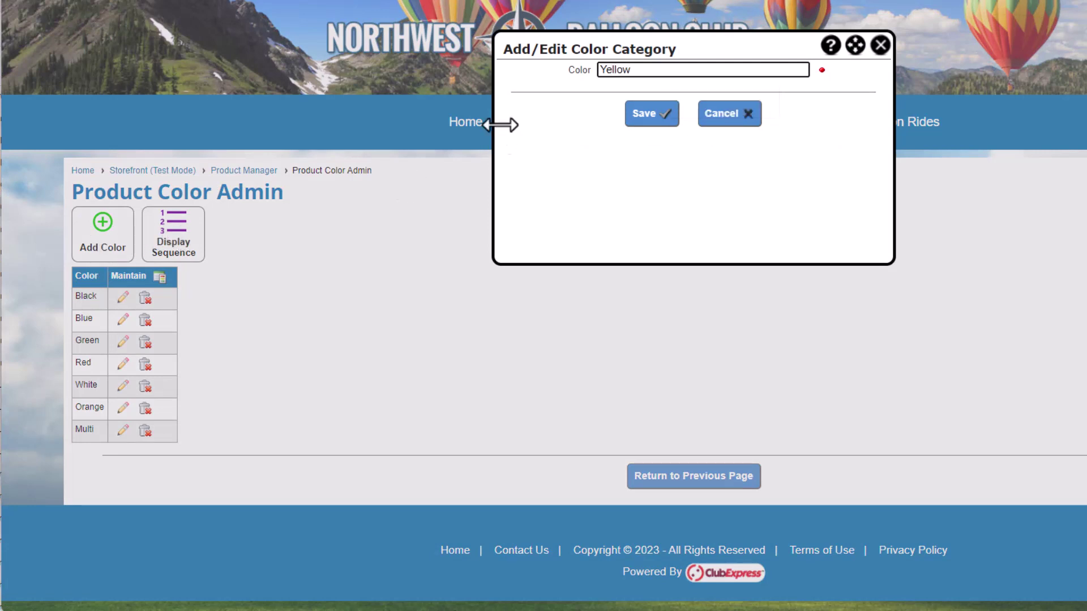
{"action": "left_click", "coordinate": [651, 113]}
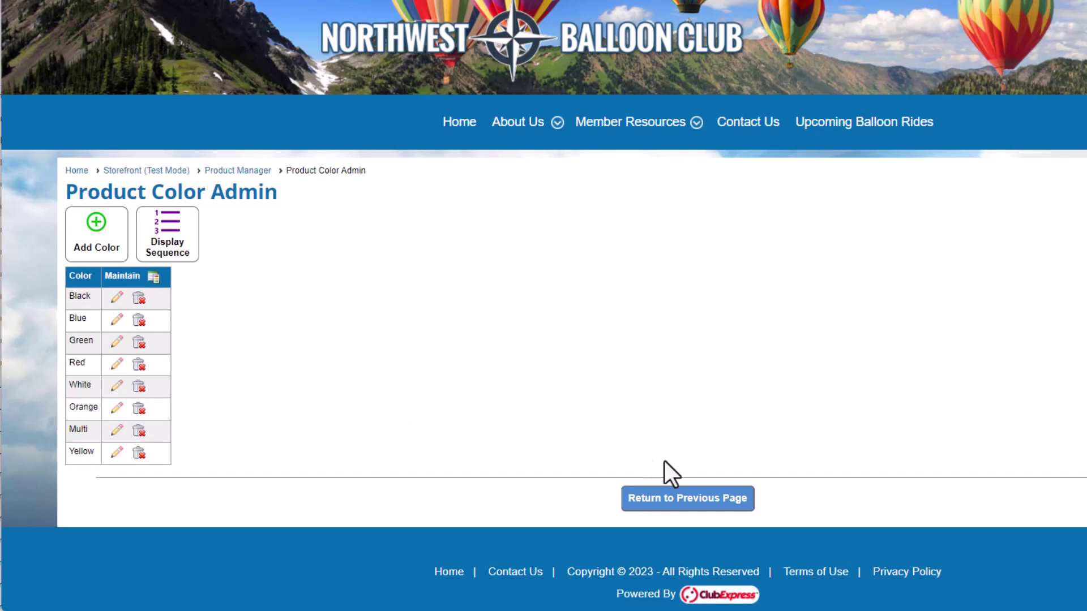
{"action": "left_click", "coordinate": [710, 497]}
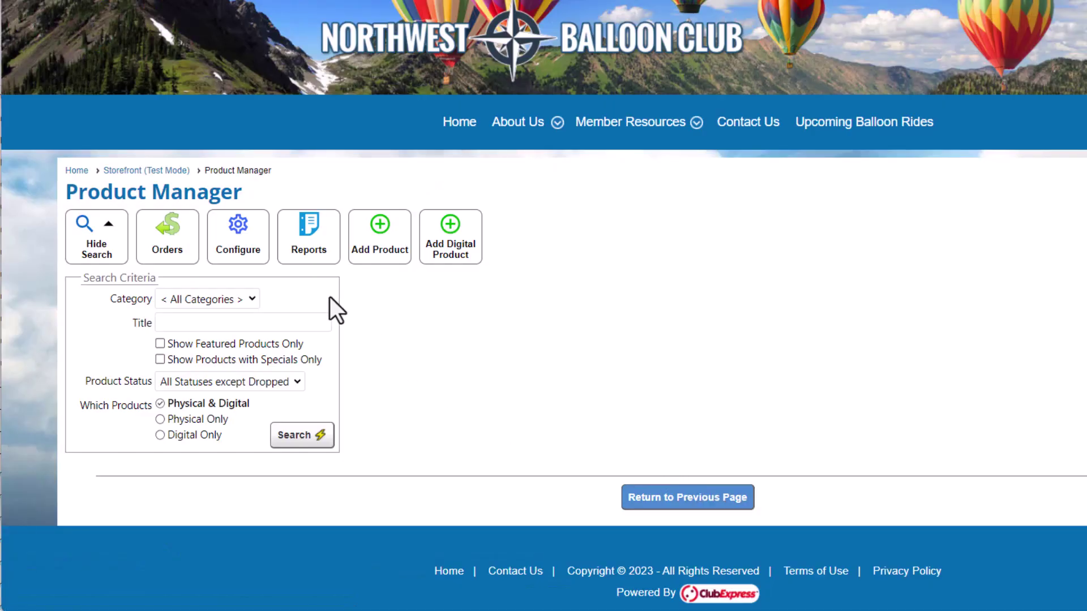
Step: Create and save a new product size category named 'Beverages'
{"action": "left_click", "coordinate": [255, 263]}
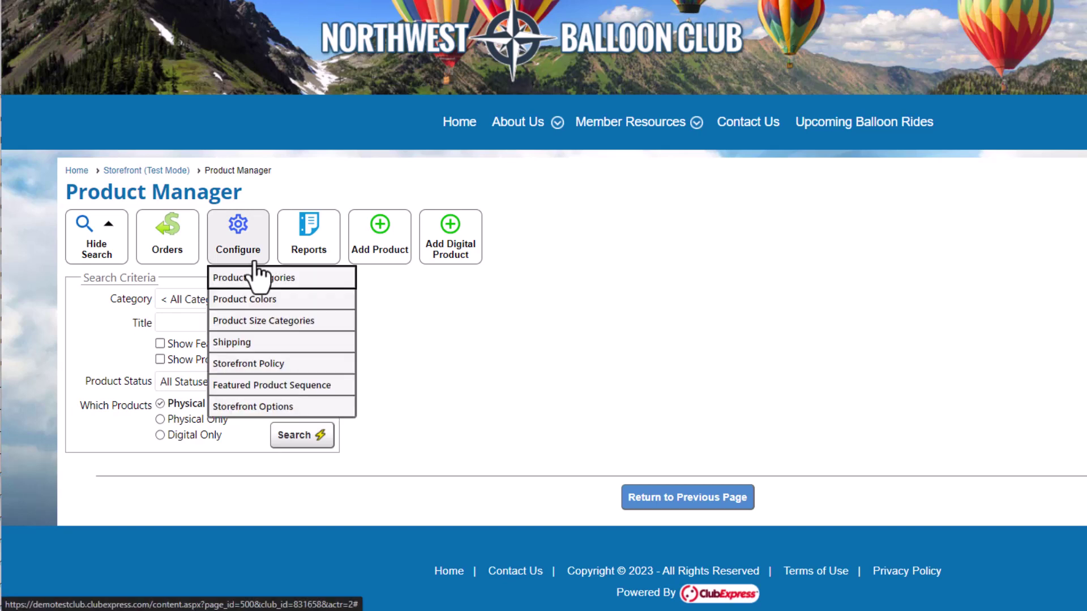
{"action": "left_click", "coordinate": [334, 321]}
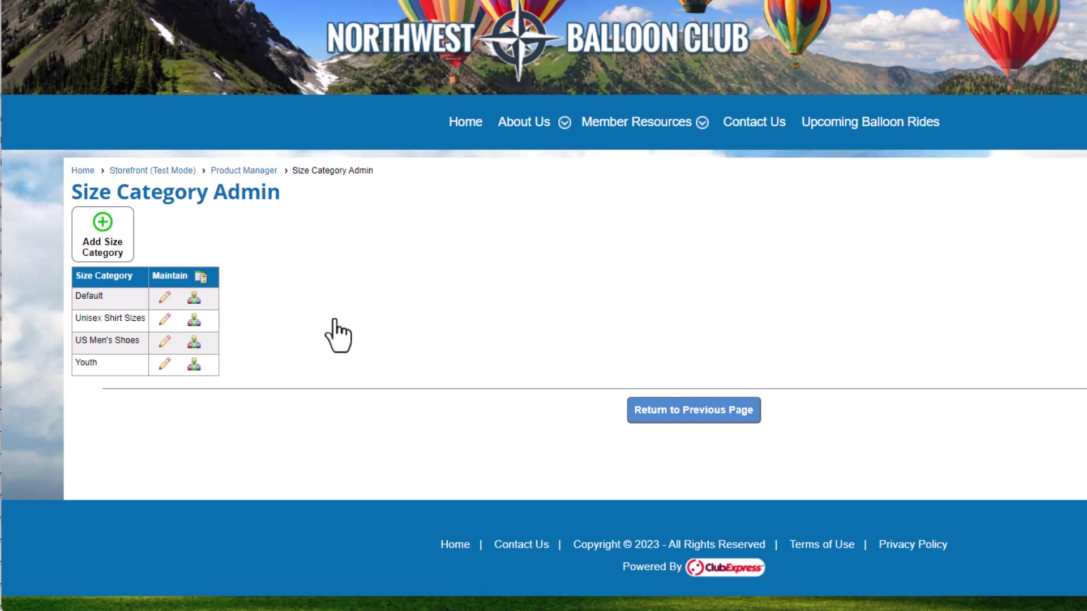
{"action": "left_click", "coordinate": [100, 249]}
{"action": "type", "text": "Beverages"}
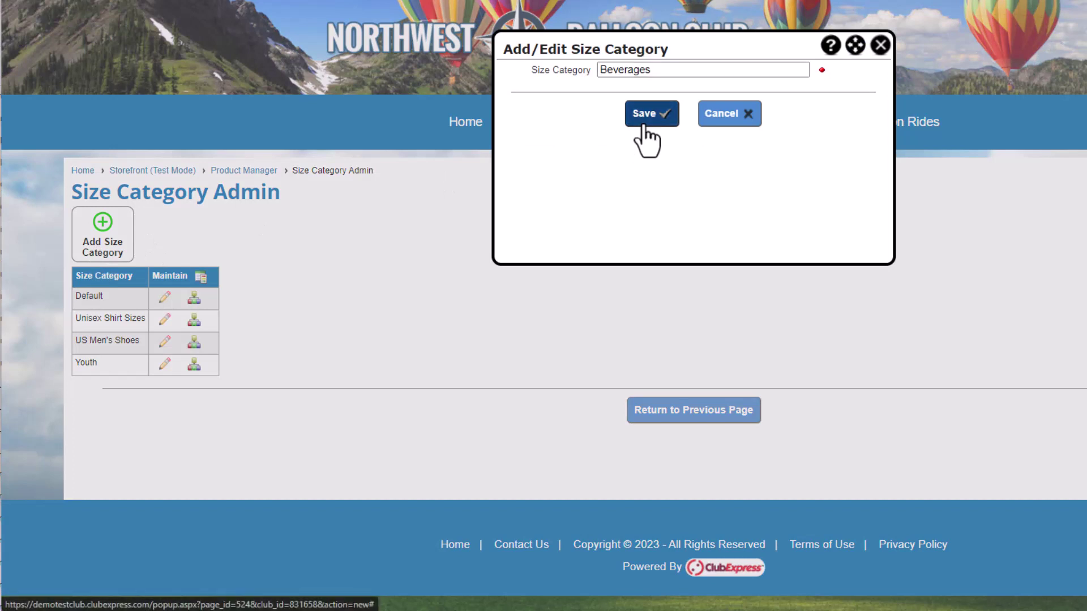
{"action": "left_click", "coordinate": [648, 115]}
Step: Add a 12-Ounce size to Beverages and go back to the size category list
{"action": "left_click", "coordinate": [194, 299]}
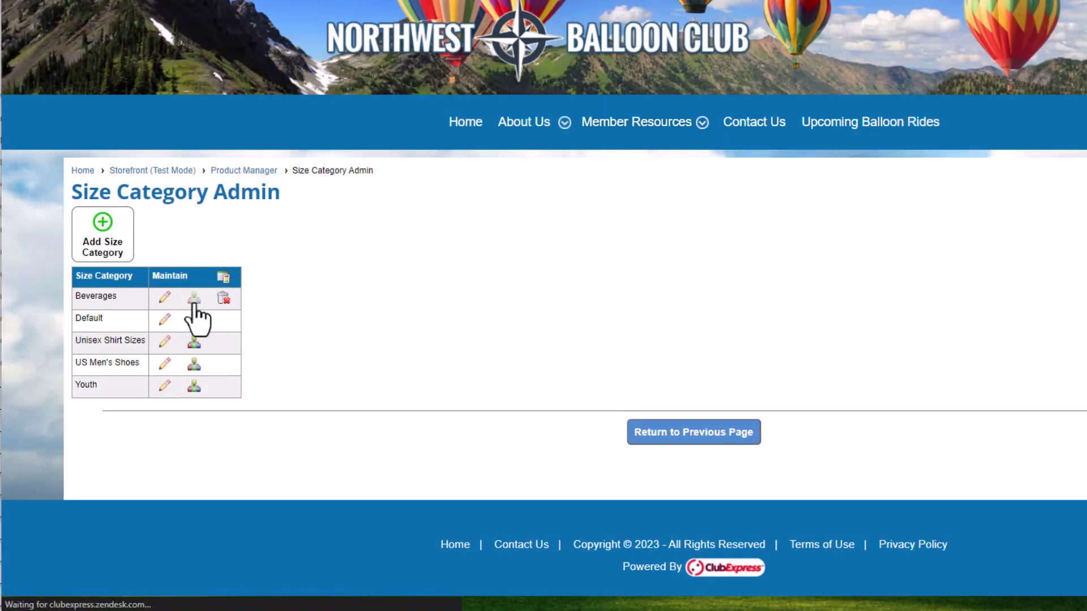
{"action": "left_click", "coordinate": [109, 258]}
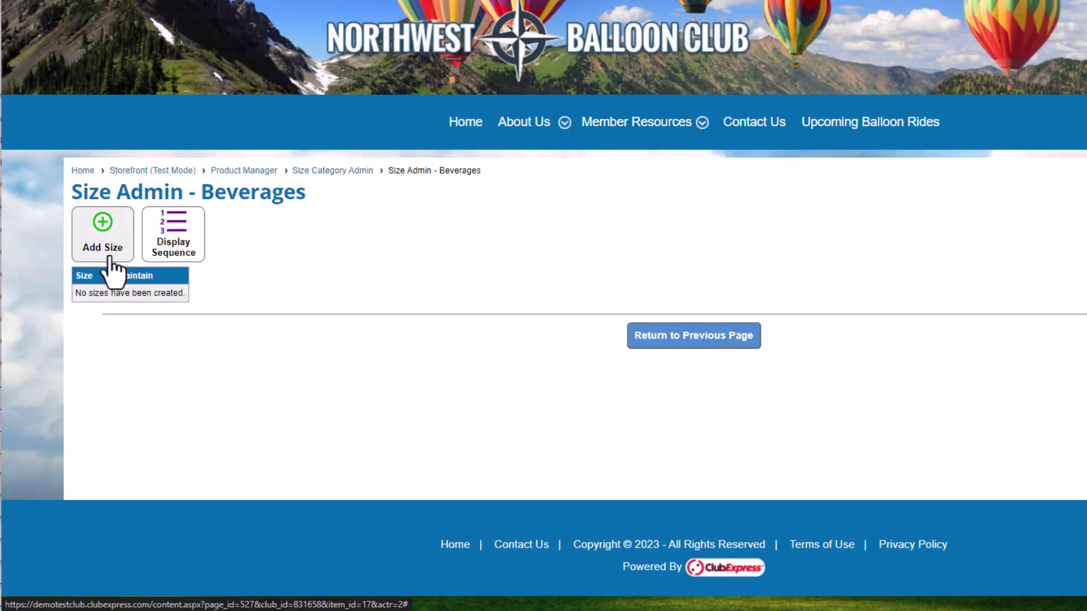
{"action": "type", "text": "12-Ounce"}
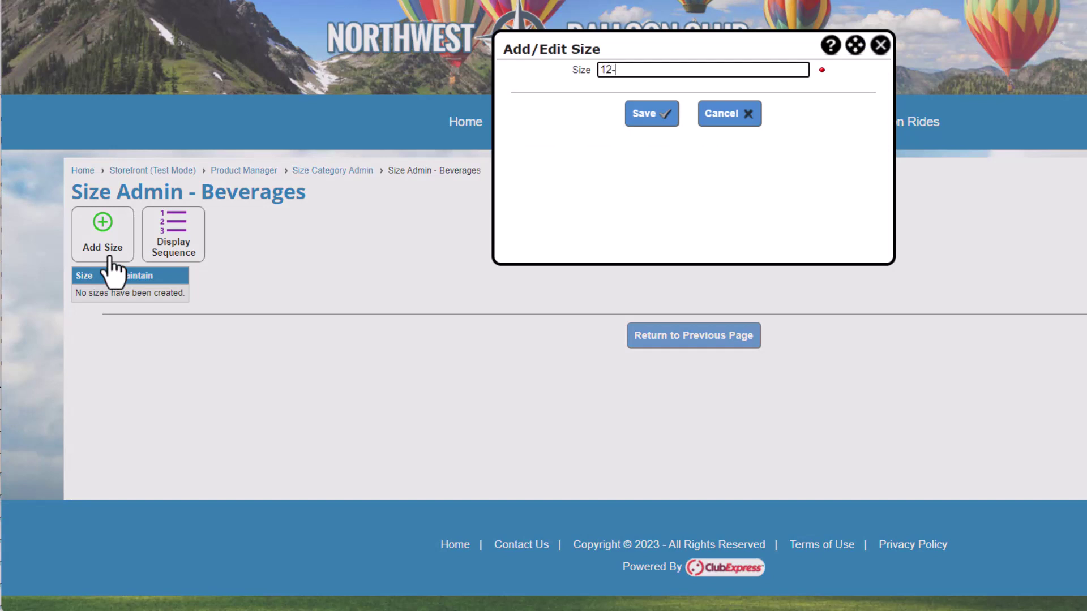
{"action": "left_click", "coordinate": [633, 115]}
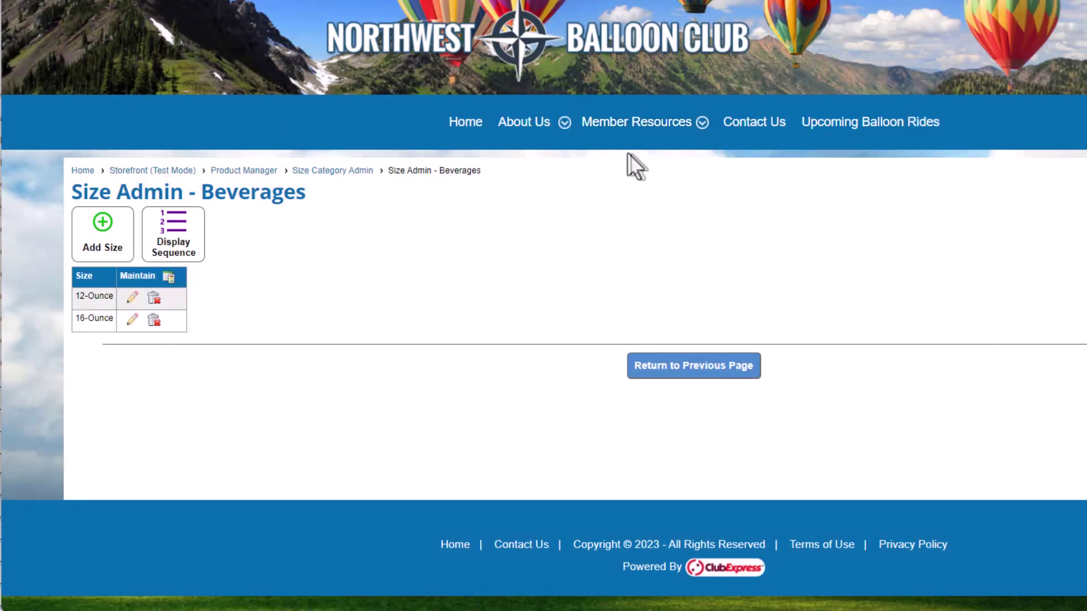
{"action": "left_click", "coordinate": [651, 367]}
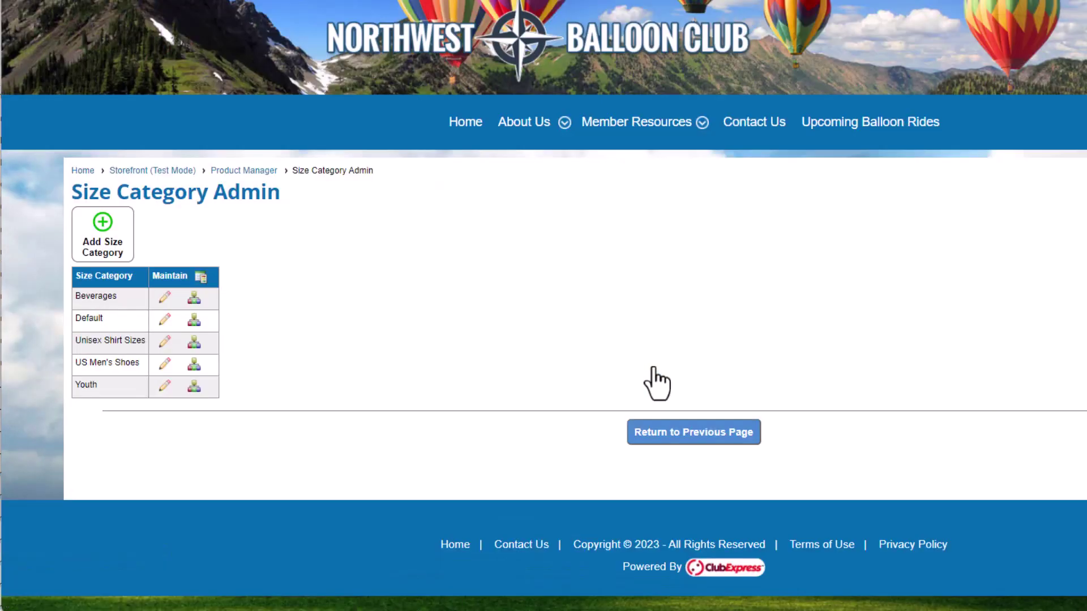
{"action": "left_click", "coordinate": [649, 432]}
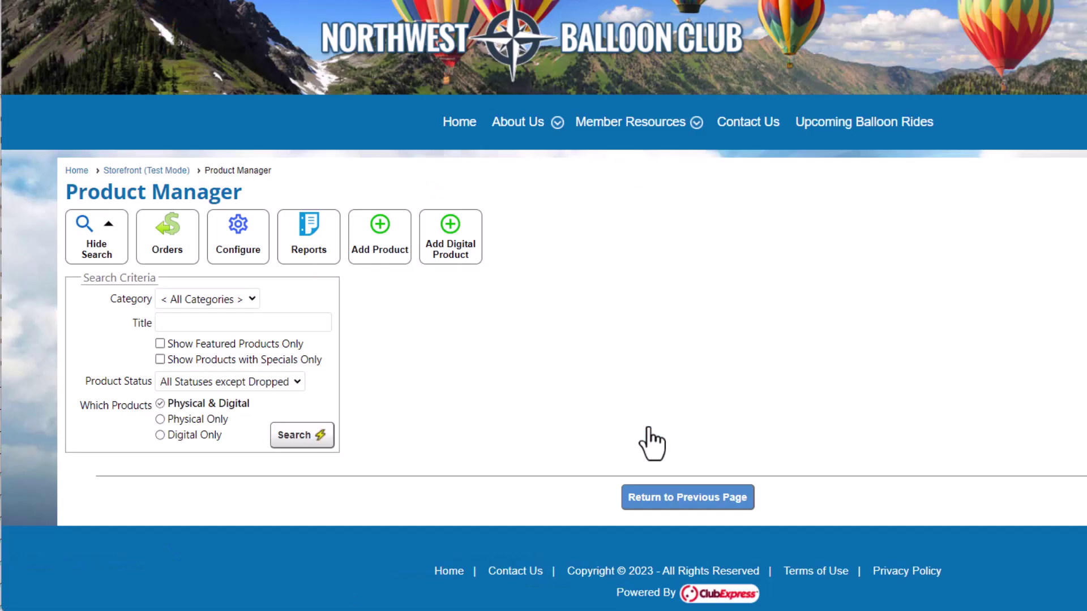
{"action": "left_click", "coordinate": [232, 259]}
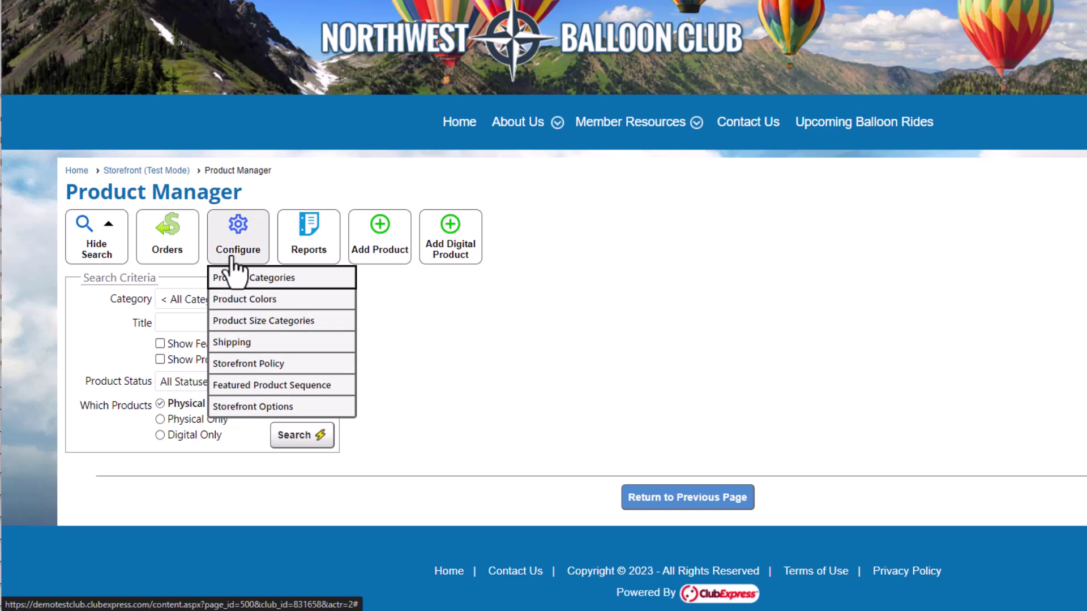
{"action": "left_click", "coordinate": [323, 370]}
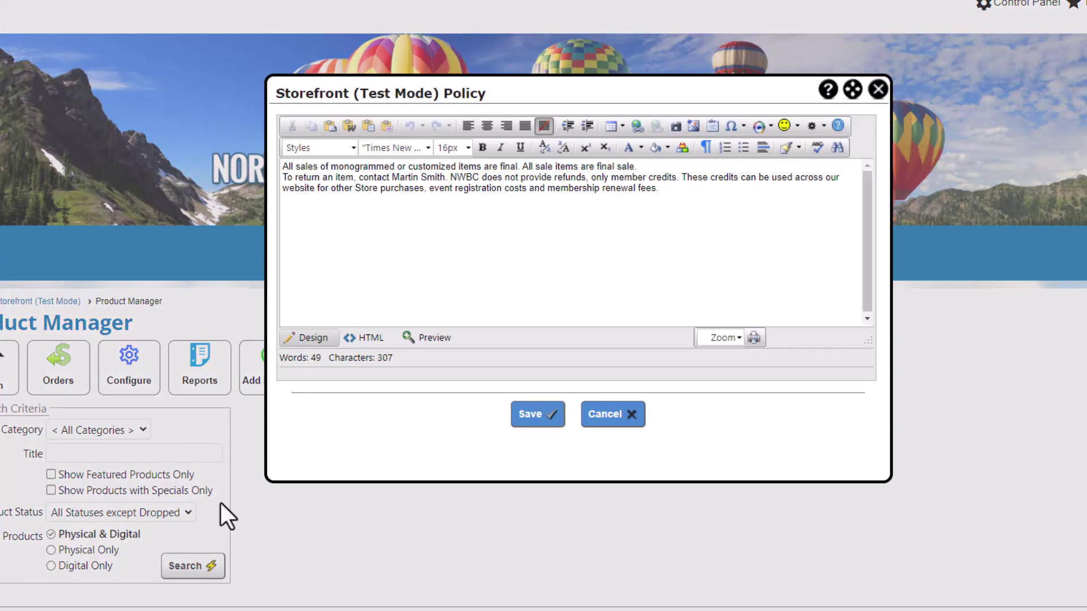
{"action": "left_click", "coordinate": [621, 422]}
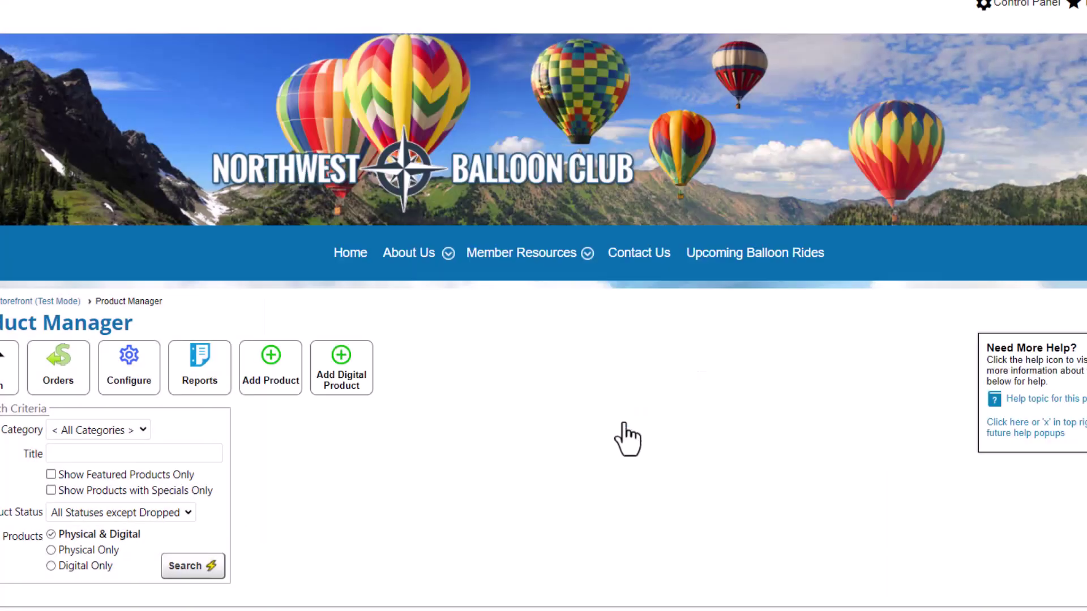
Step: Open the Sequence Featured Products dialog from the storefront Configure menu
{"action": "left_click", "coordinate": [123, 390]}
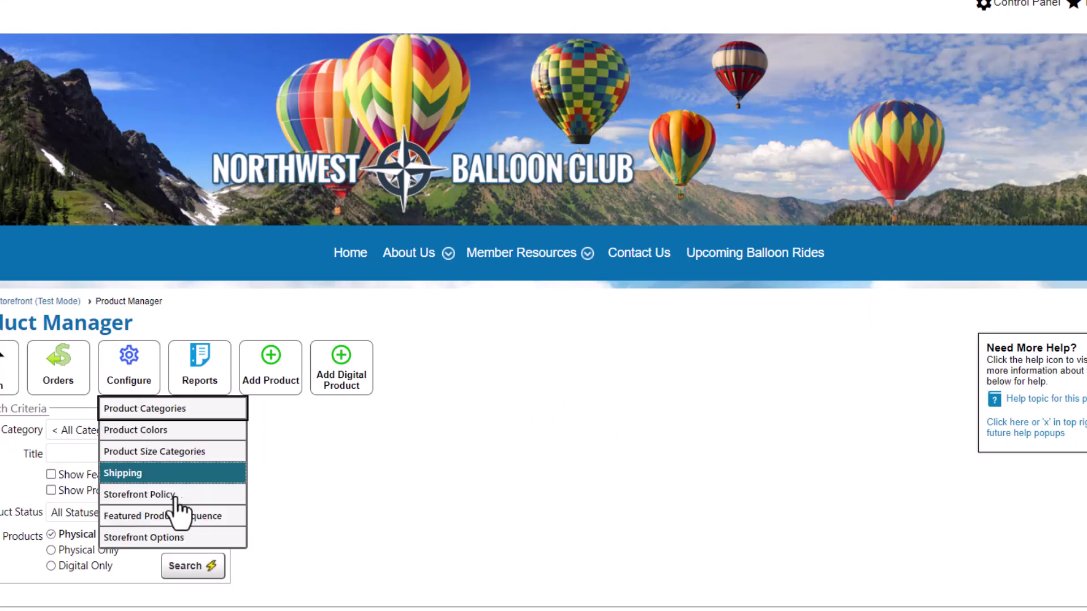
{"action": "left_click", "coordinate": [191, 516]}
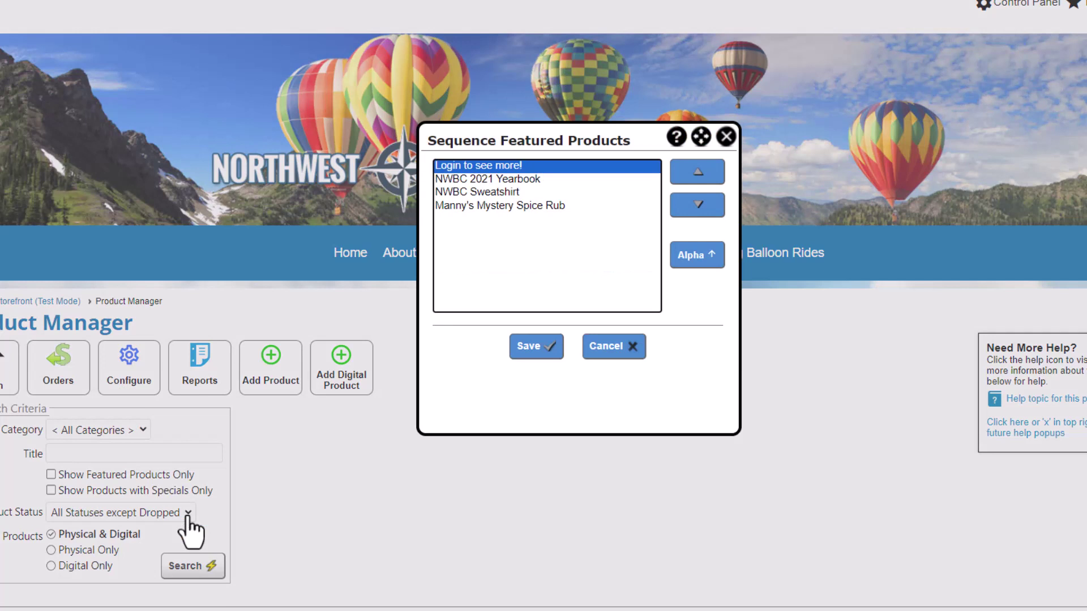